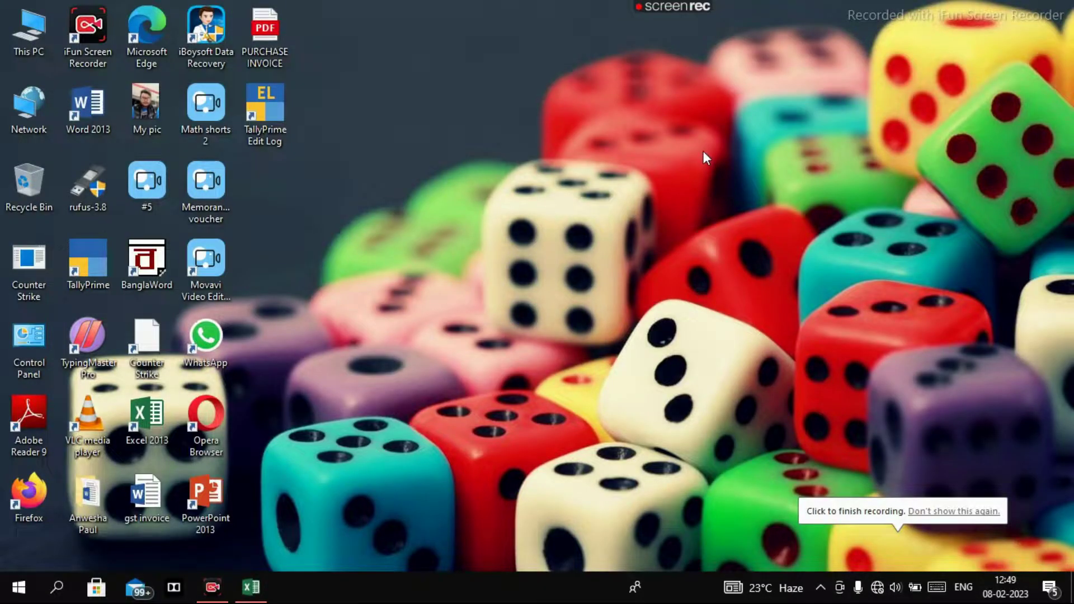
# Refresh the desktop, then bring the INCOME TAX workbook to the front in Excel
pyautogui.rightClick(703, 151)
pyautogui.click(734, 221)
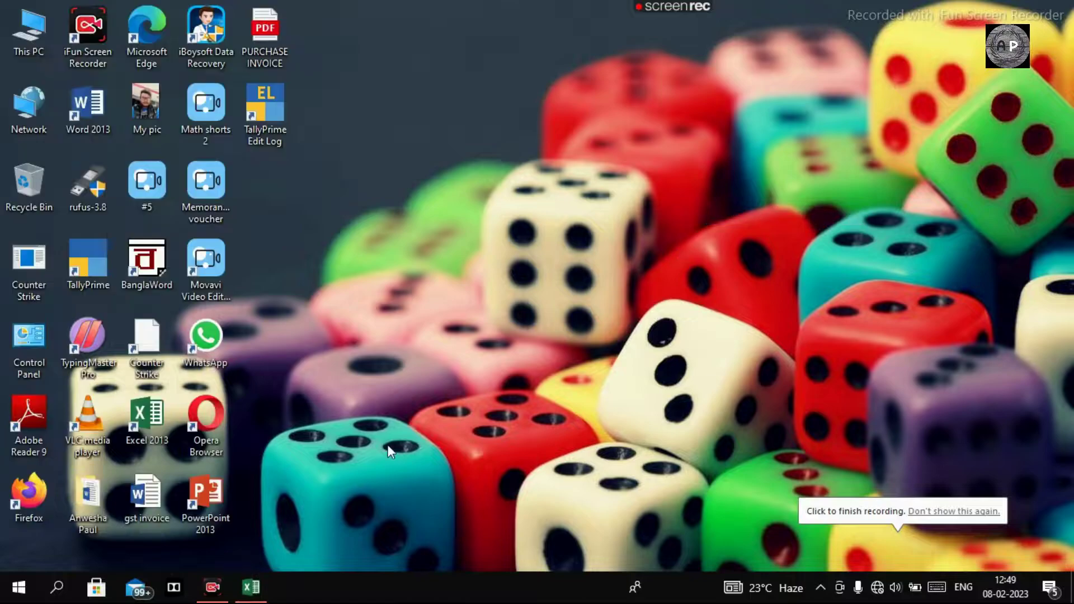
pyautogui.click(251, 586)
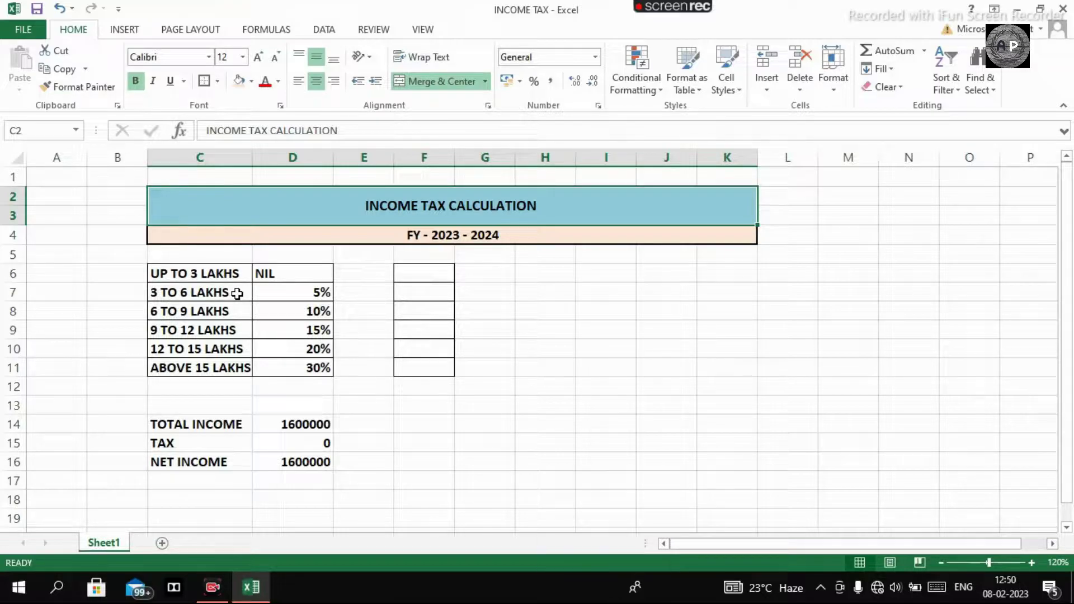
pyautogui.click(222, 274)
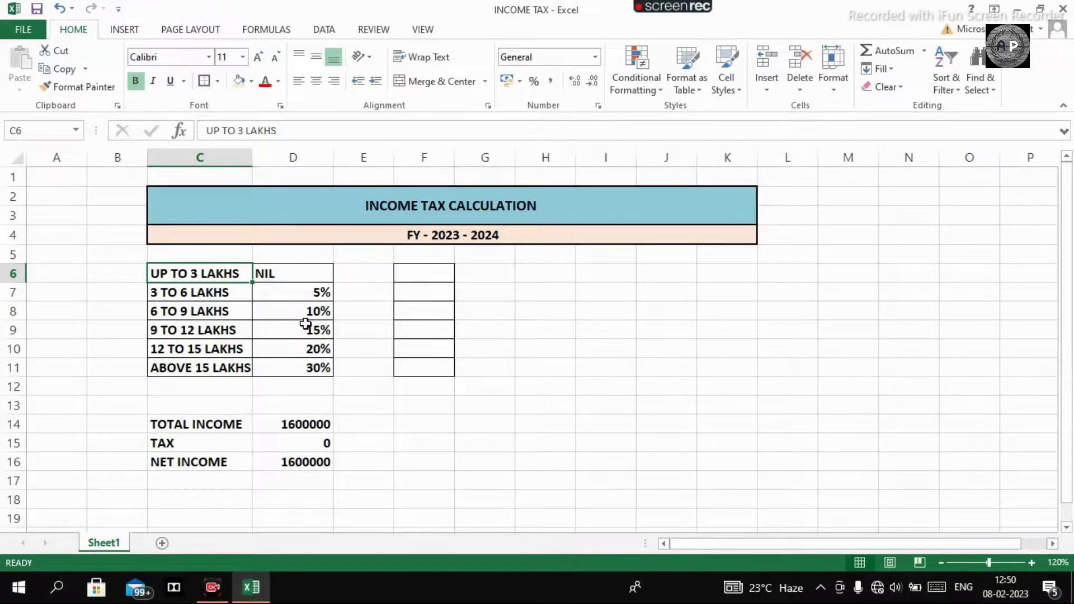
pyautogui.click(229, 337)
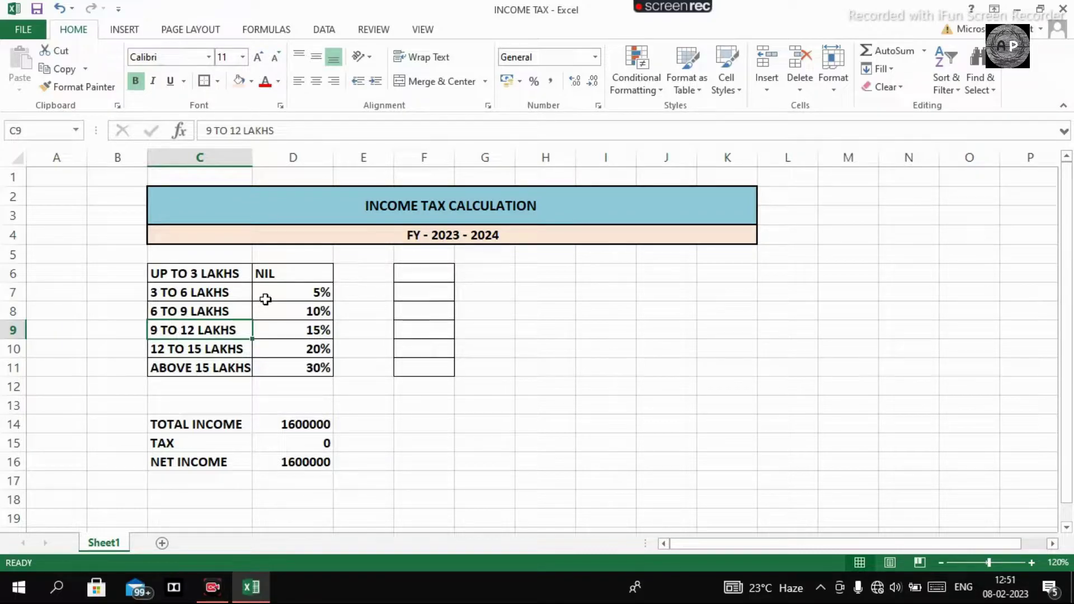
pyautogui.click(565, 340)
pyautogui.click(441, 280)
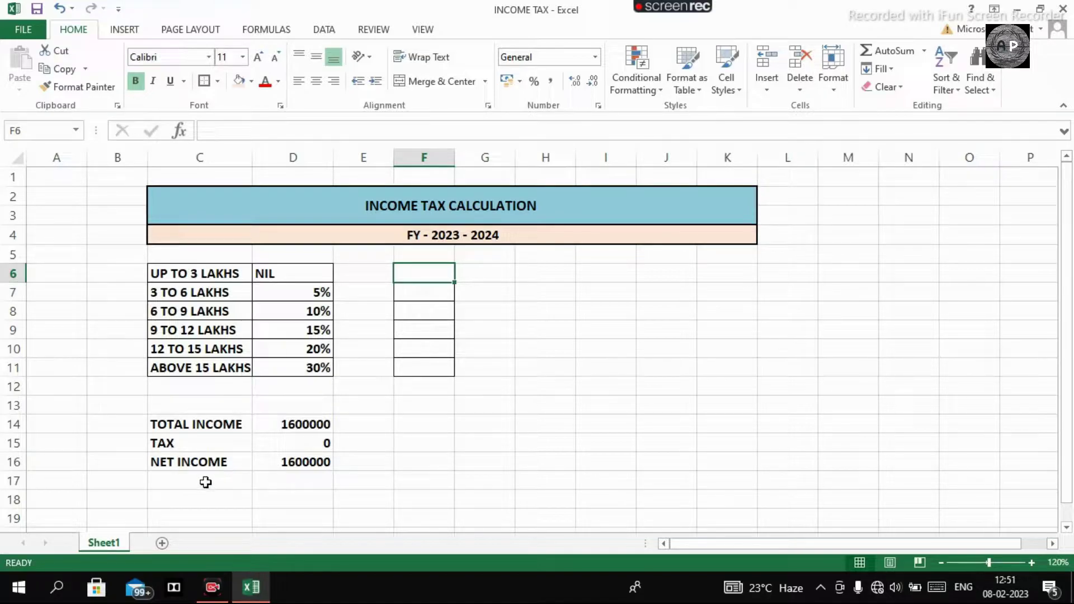
pyautogui.click(688, 361)
pyautogui.click(448, 281)
pyautogui.press('Down')
pyautogui.press('Down')
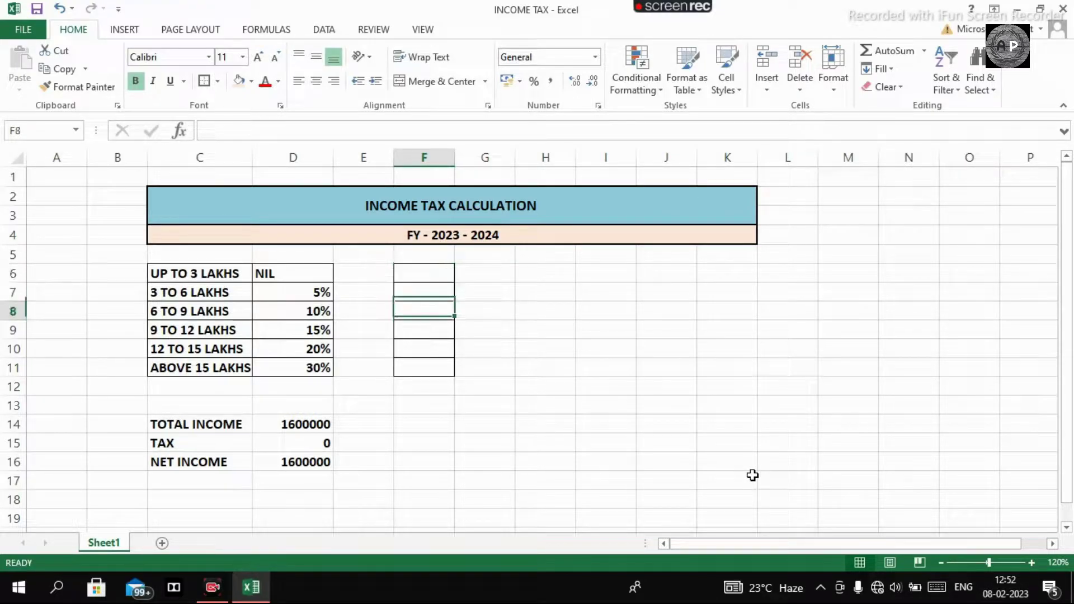
pyautogui.press('Down')
pyautogui.press('Down')
pyautogui.press('Down')
pyautogui.press('Up')
pyautogui.press('Up')
pyautogui.press('Up')
pyautogui.press('Up')
pyautogui.press('Up')
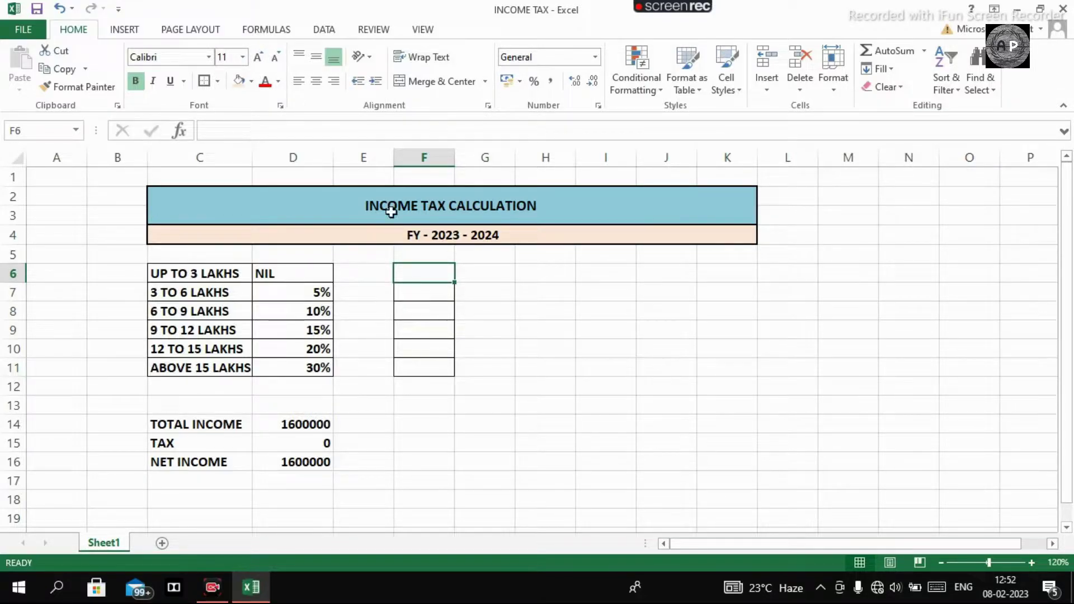
pyautogui.click(429, 273)
# Enter =IF(D14>300000,D14*0%,0) in F6 so the UP TO 3 LAKHS slab shows 0
pyautogui.write('=I')
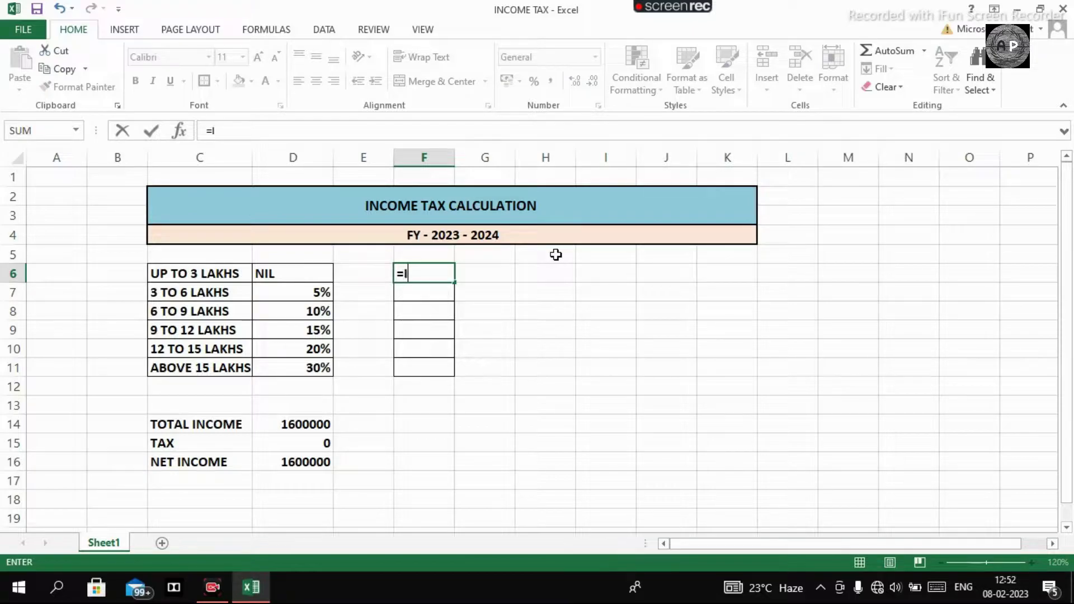
pyautogui.write('F')
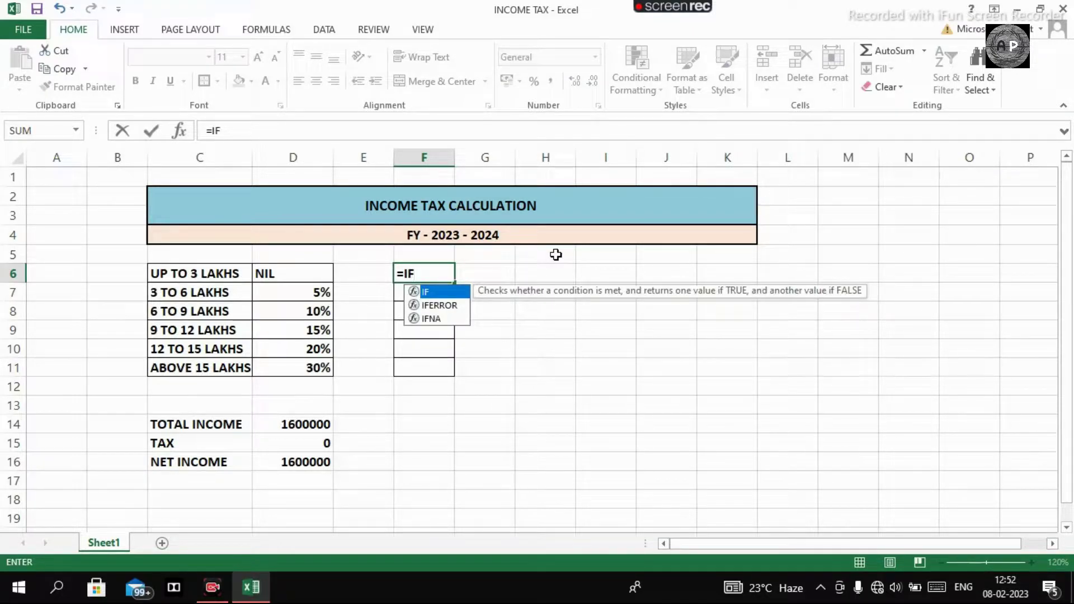
pyautogui.write('(')
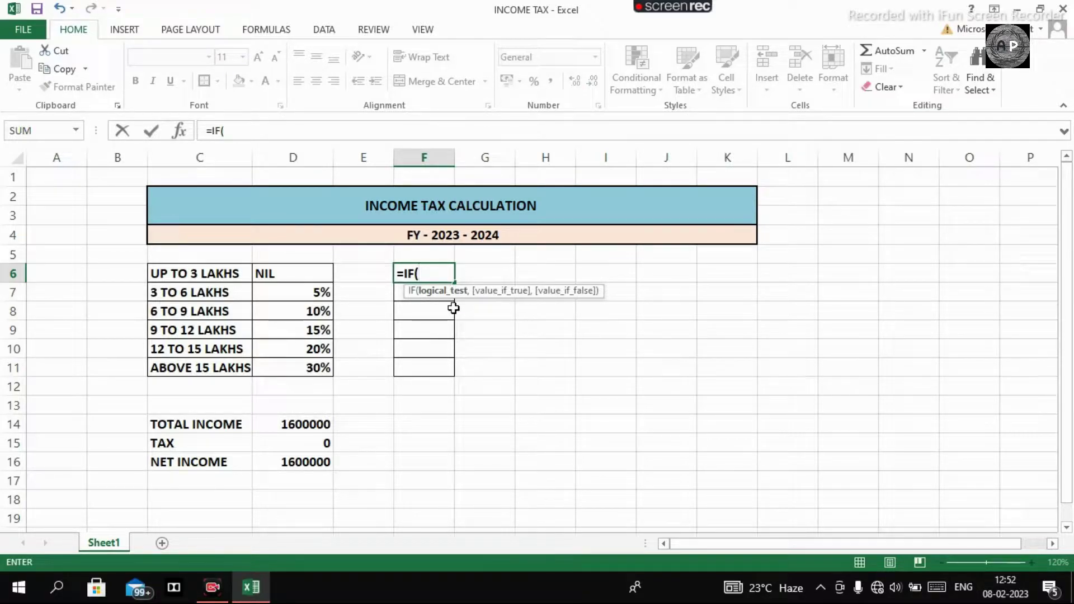
pyautogui.click(285, 421)
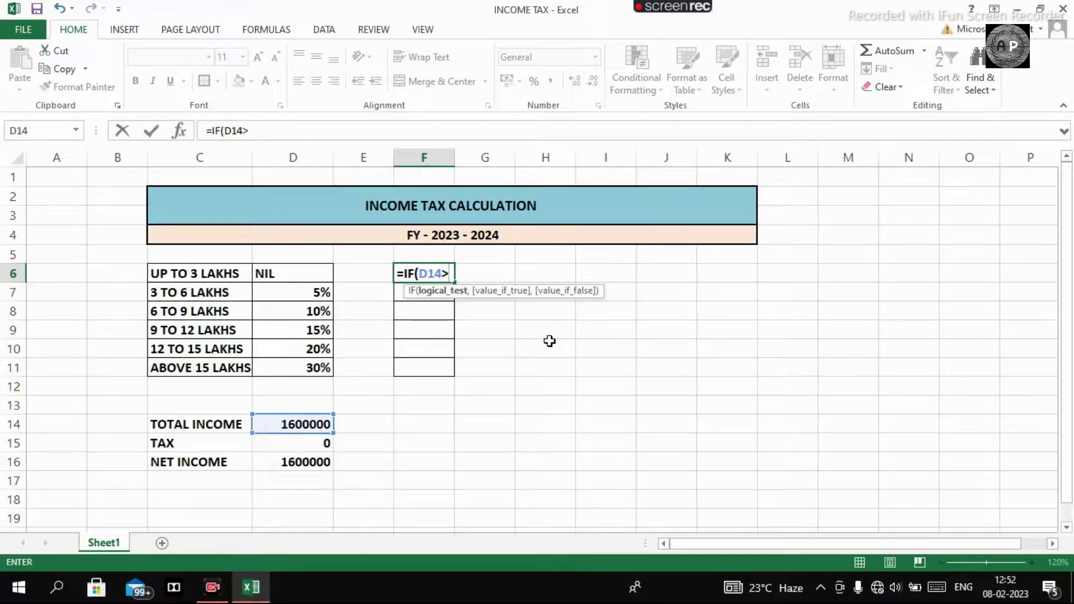
pyautogui.write('3000')
pyautogui.write('0')
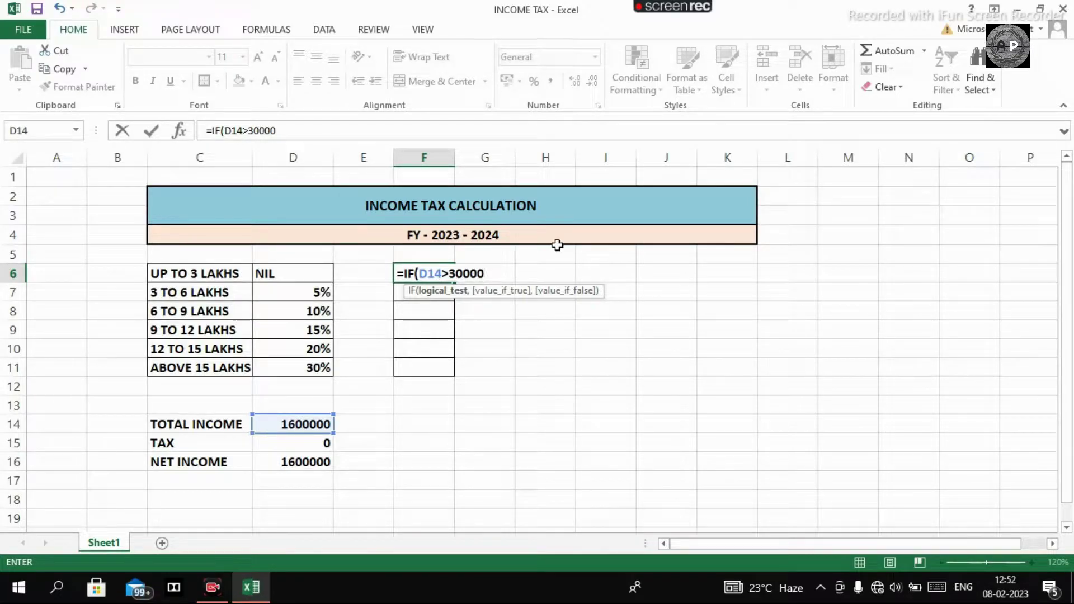
pyautogui.write('0')
pyautogui.write(',')
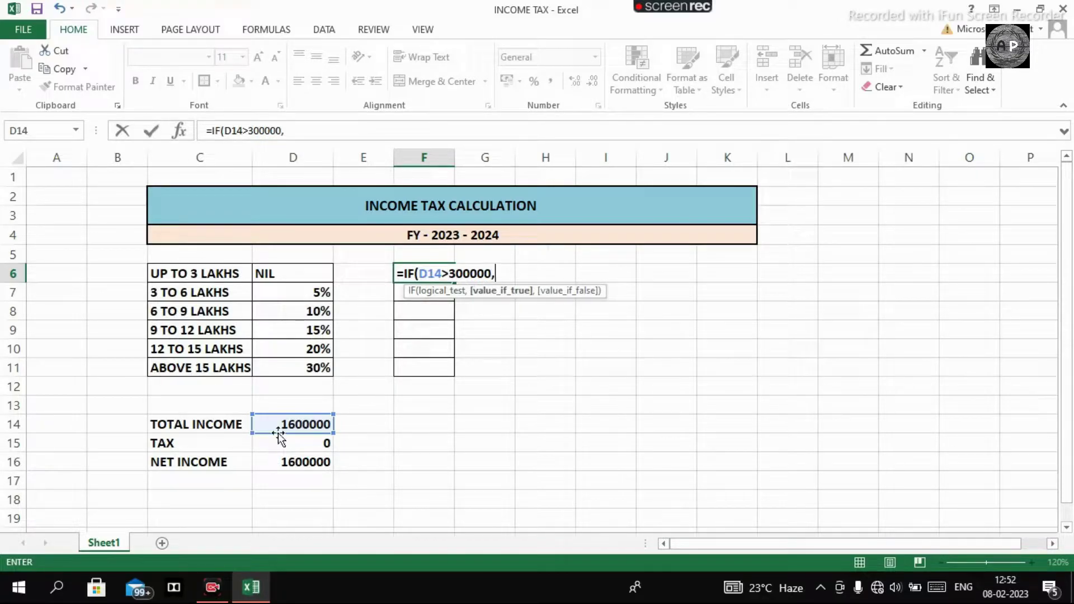
pyautogui.click(284, 422)
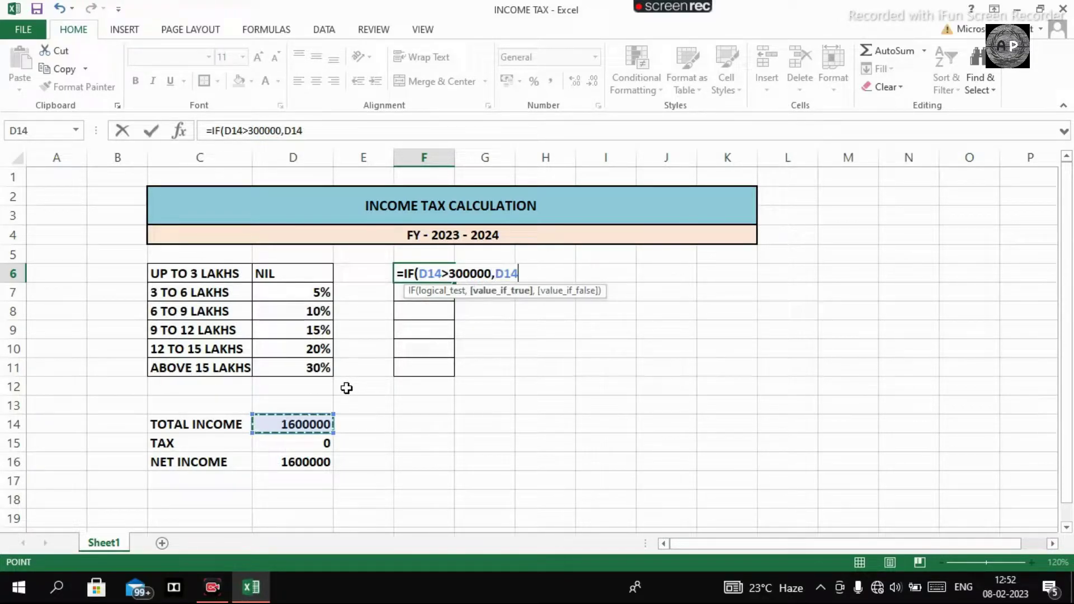
pyautogui.write('*0')
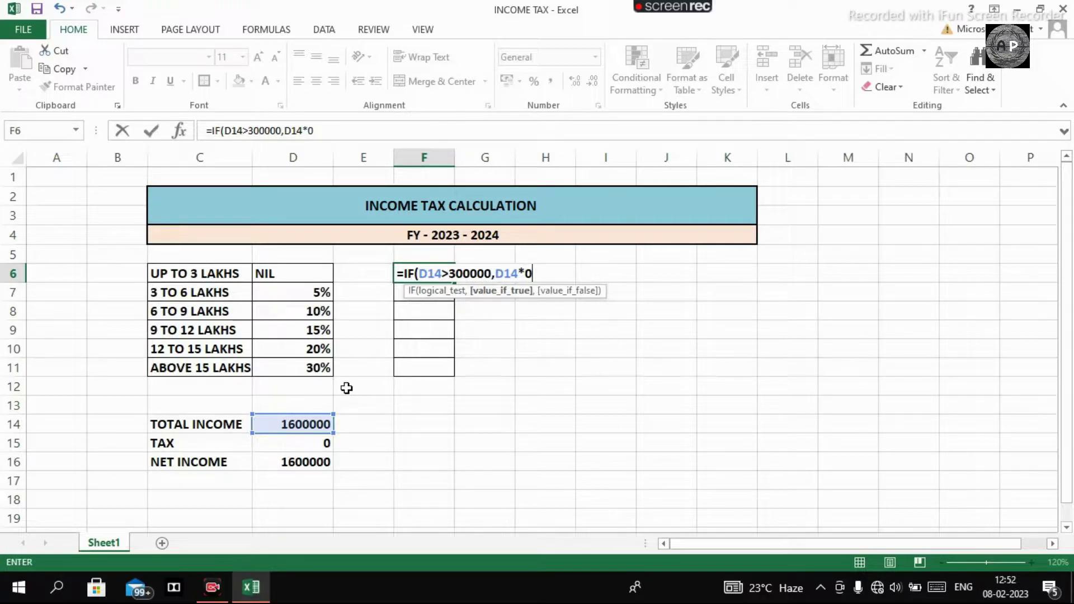
pyautogui.write('%')
pyautogui.write(',0')
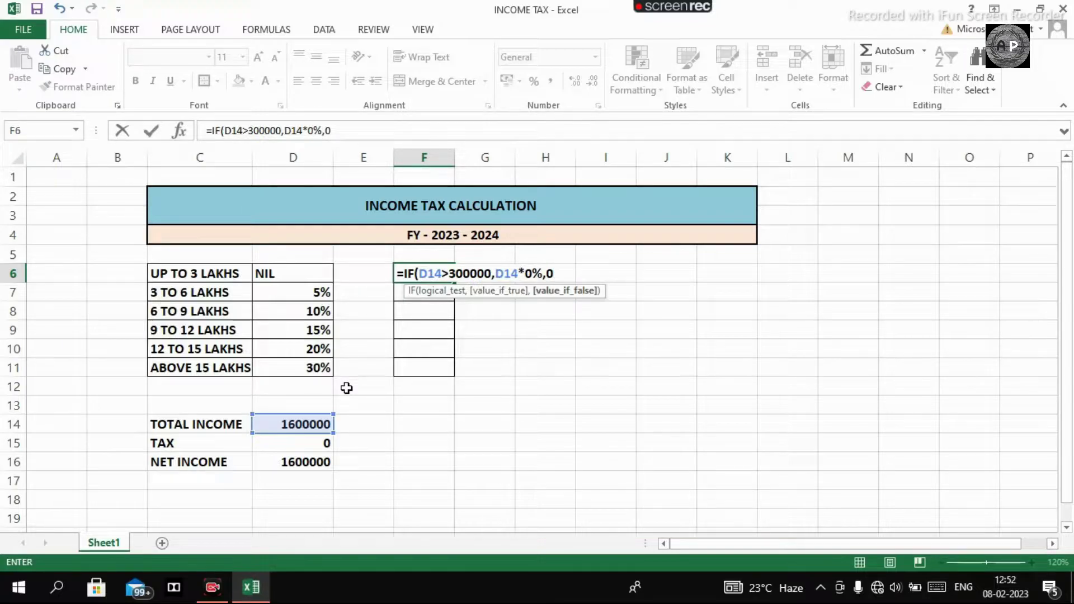
pyautogui.write(')')
pyautogui.press('Return')
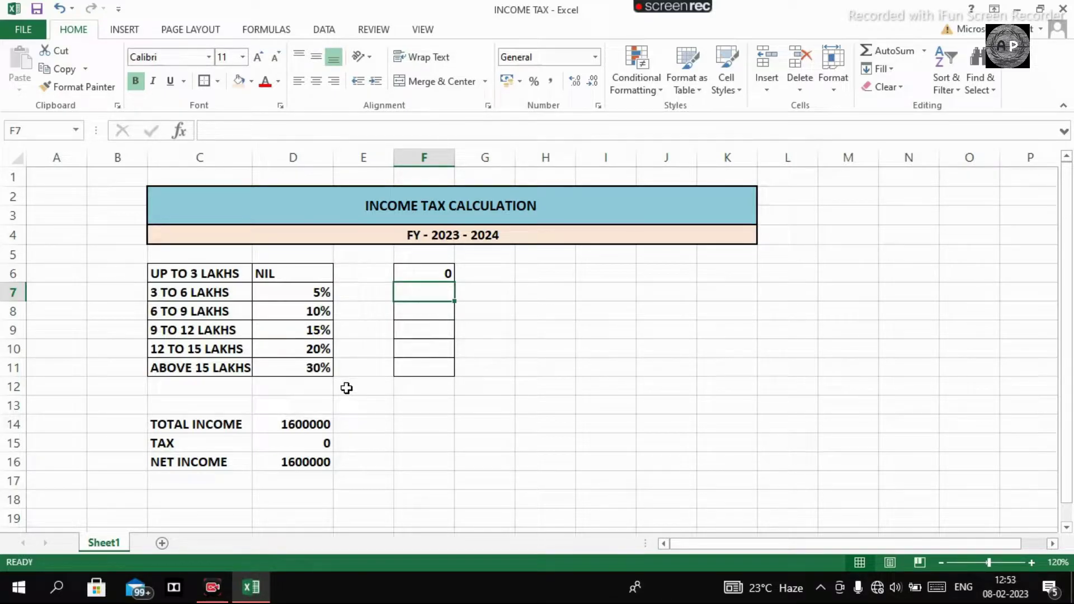
# Begin F7 with =IF(AND(D14>300000,D14<600000),(D14-300000)*5% and open a nested IF
pyautogui.write('=IF')
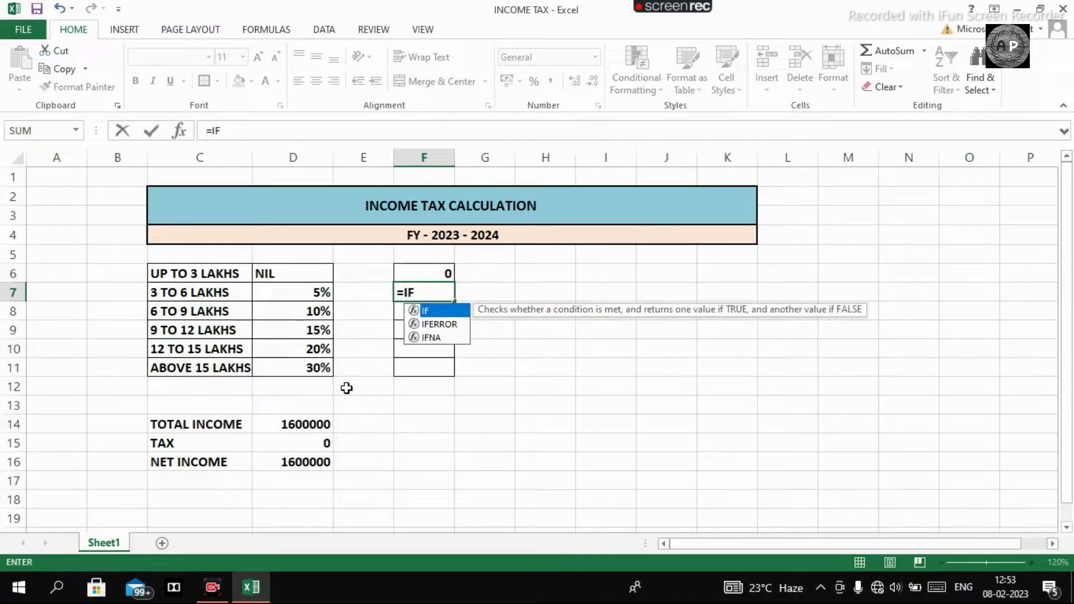
pyautogui.write('(')
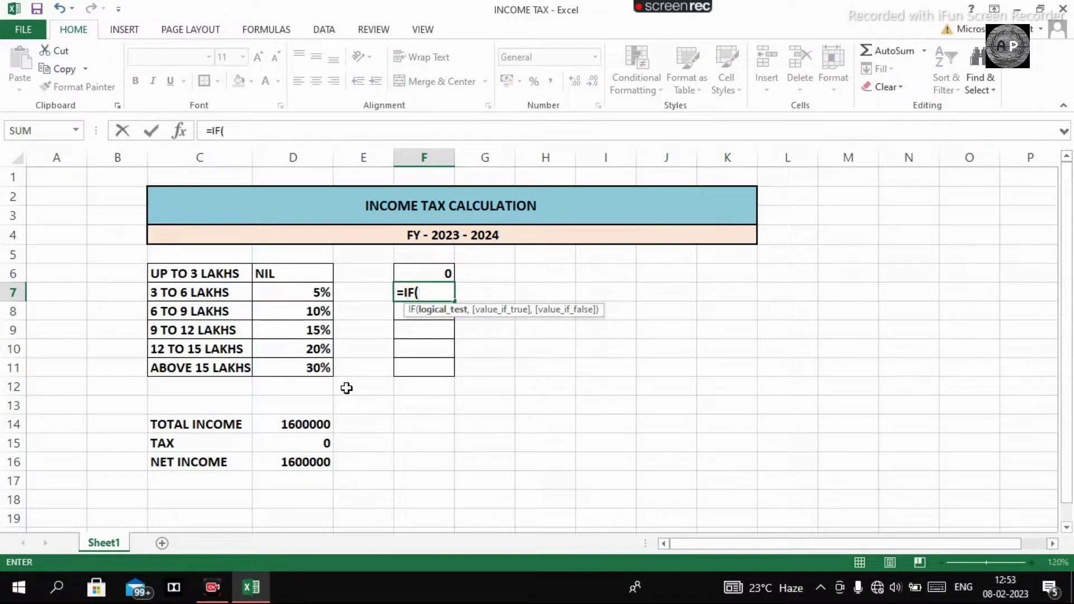
pyautogui.write('AND')
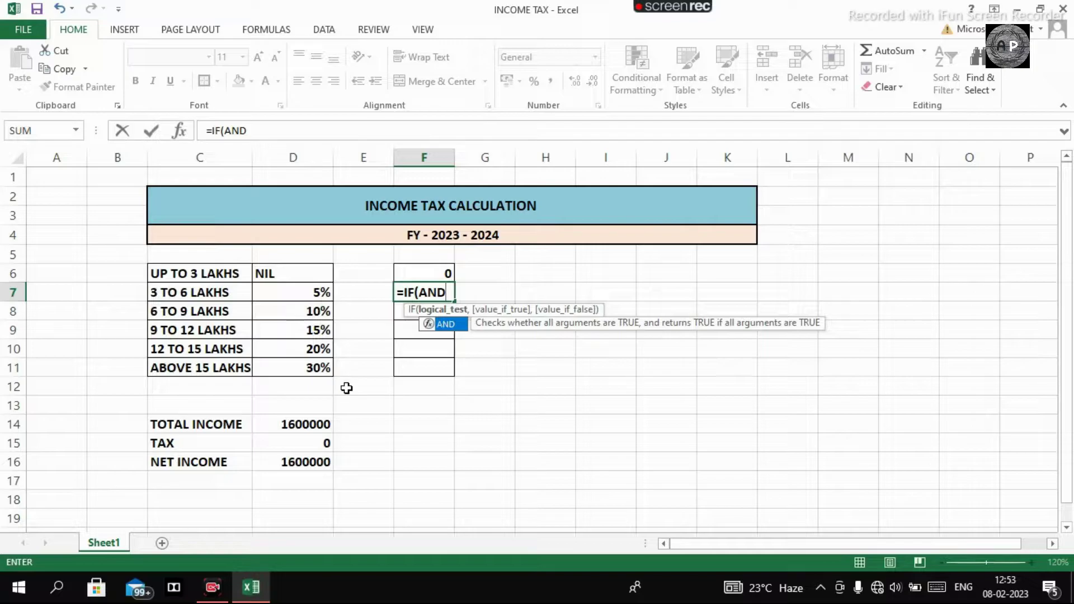
pyautogui.write('(')
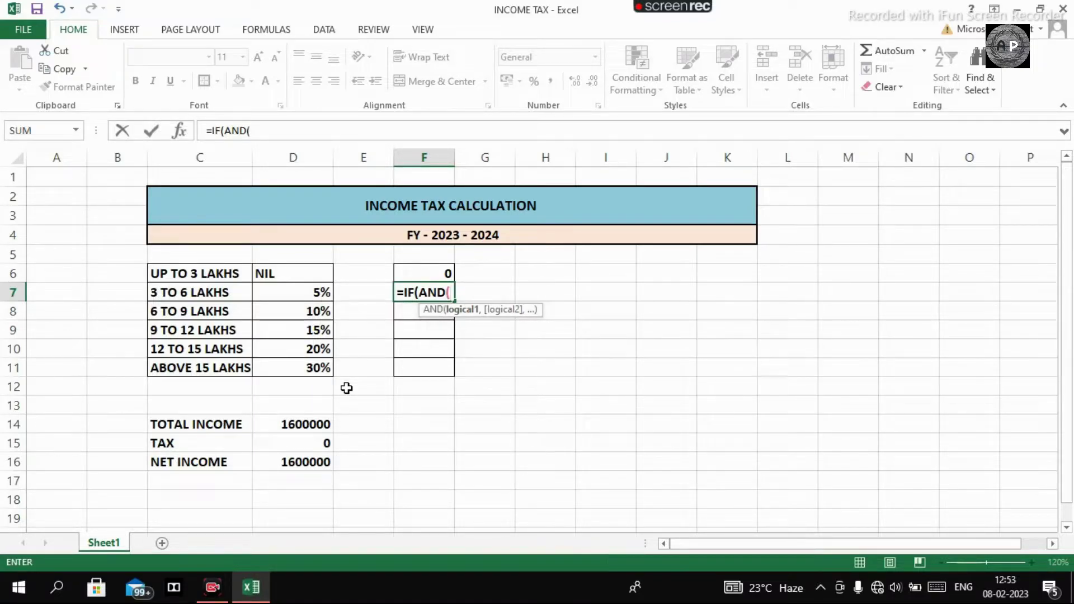
pyautogui.click(306, 425)
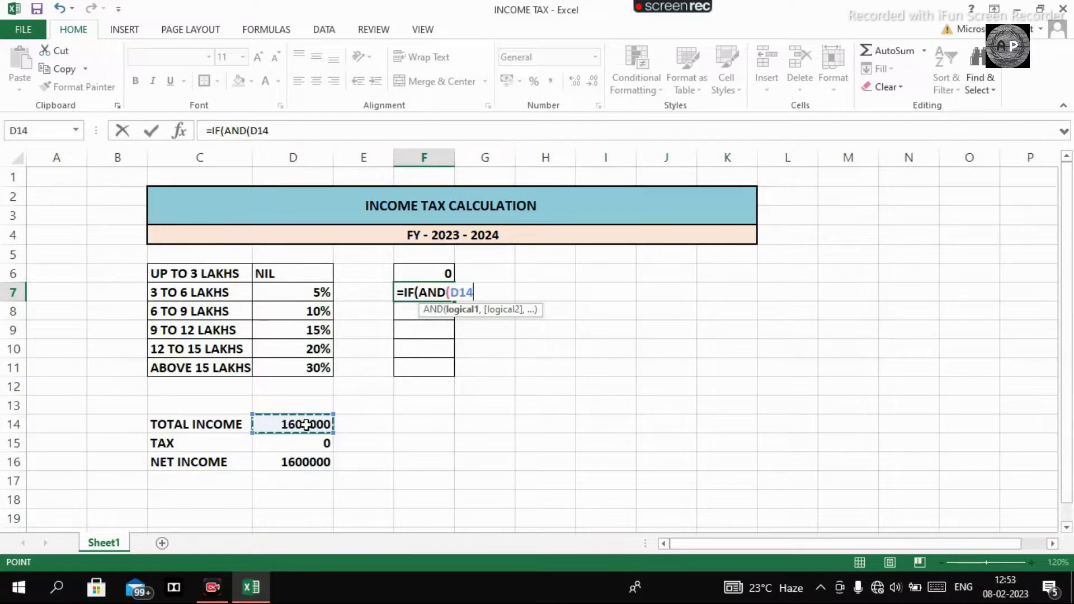
pyautogui.write('>')
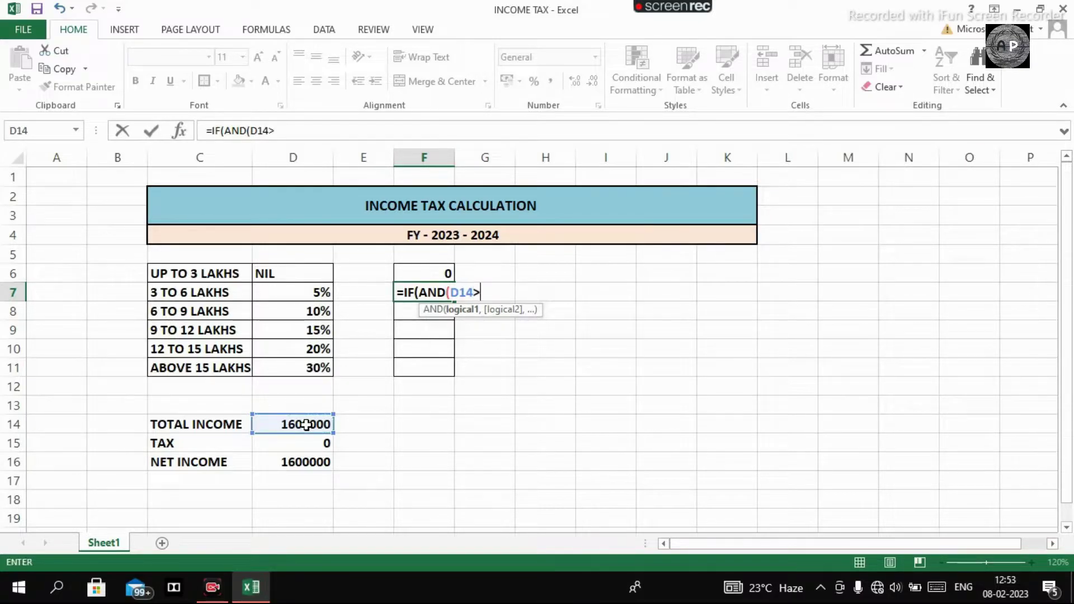
pyautogui.write('300000')
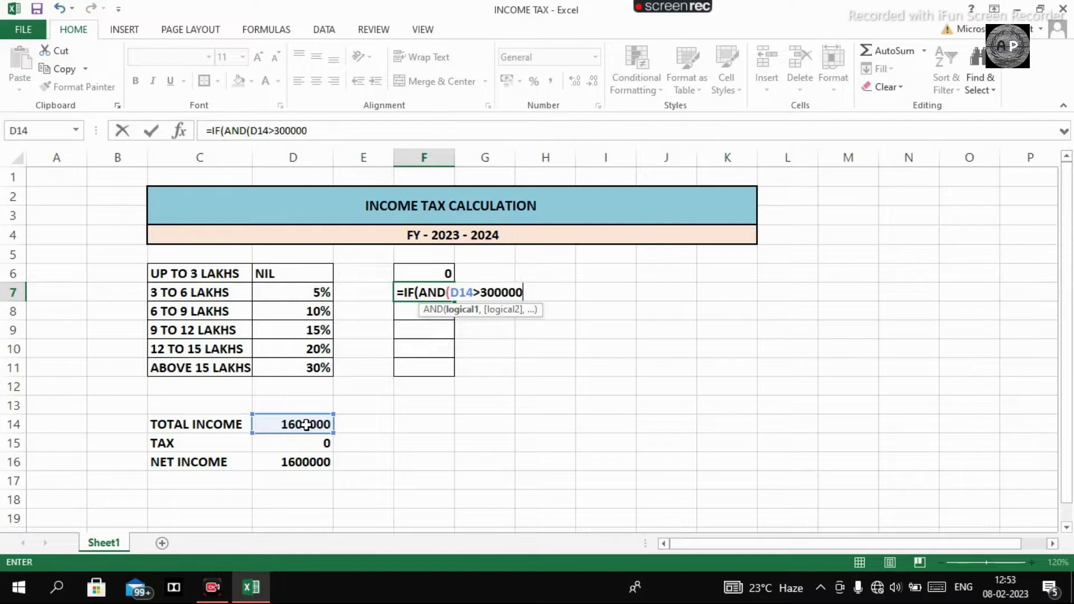
pyautogui.write(',')
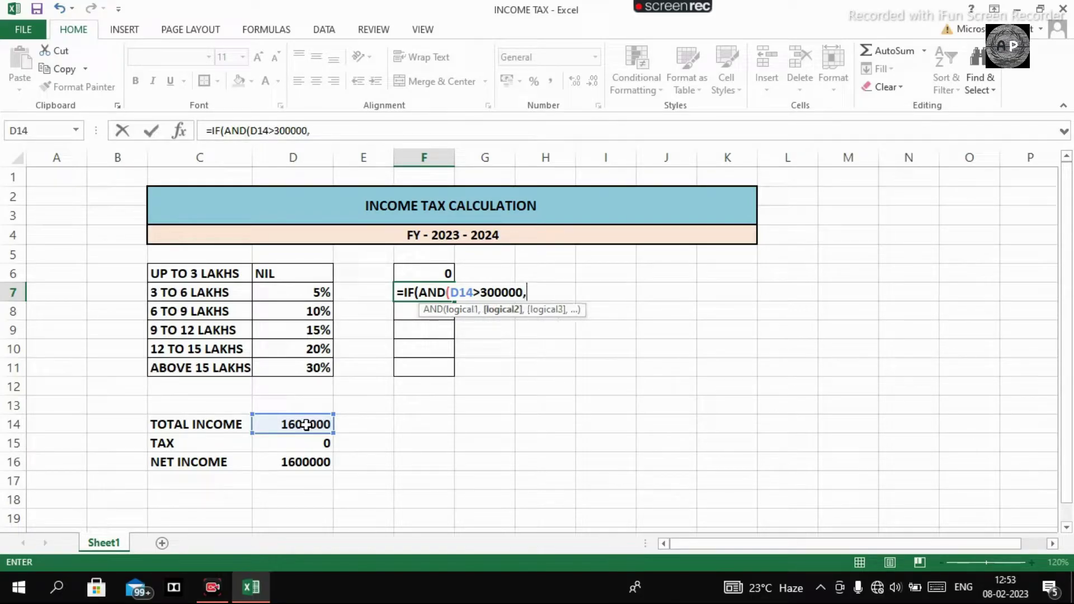
pyautogui.click(306, 425)
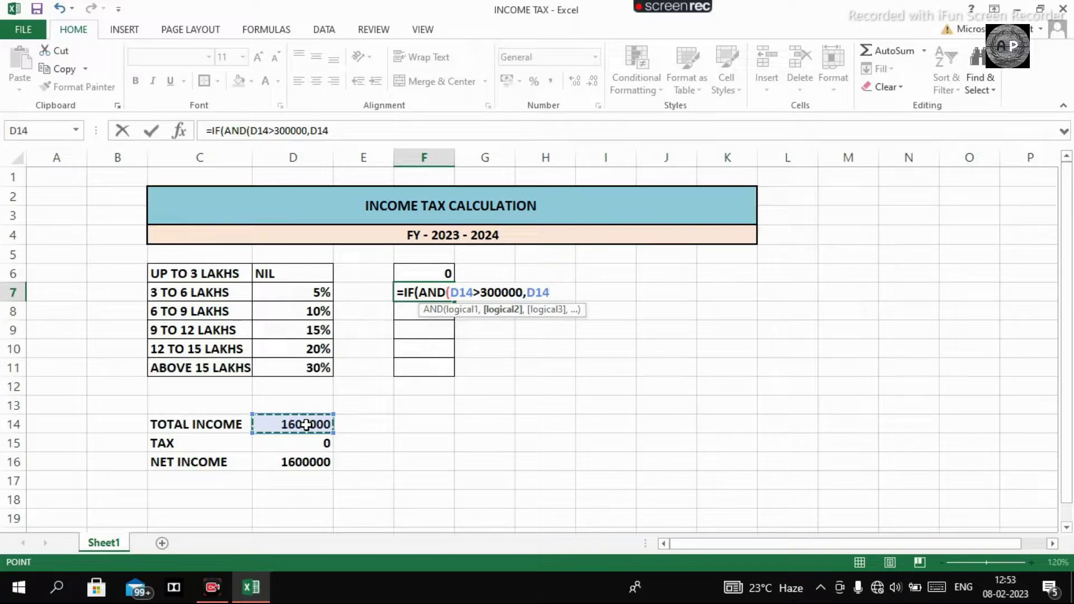
pyautogui.write('<')
pyautogui.write('600000')
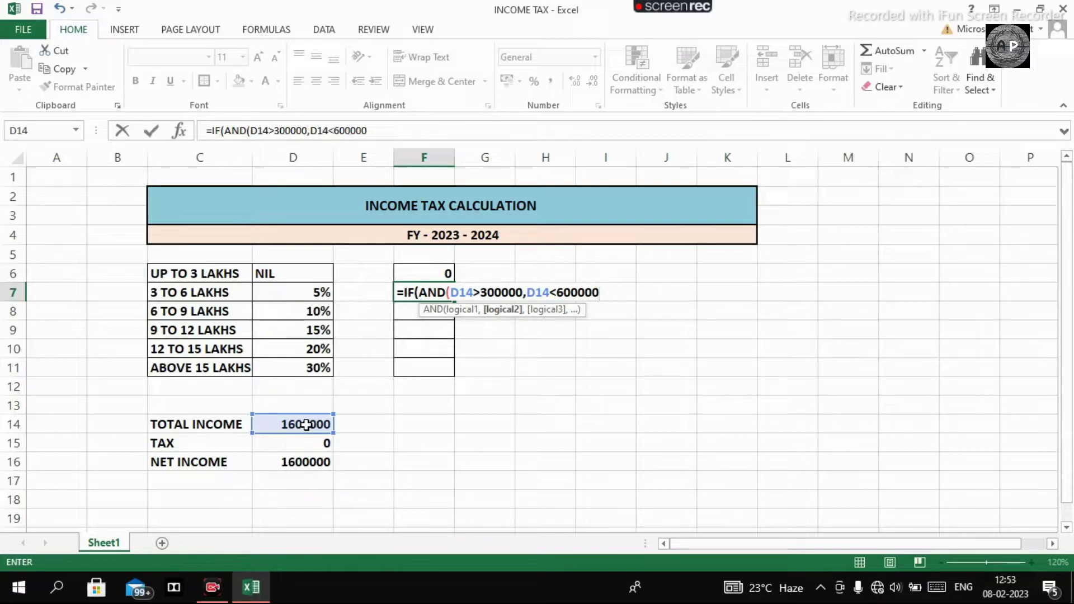
pyautogui.write(')')
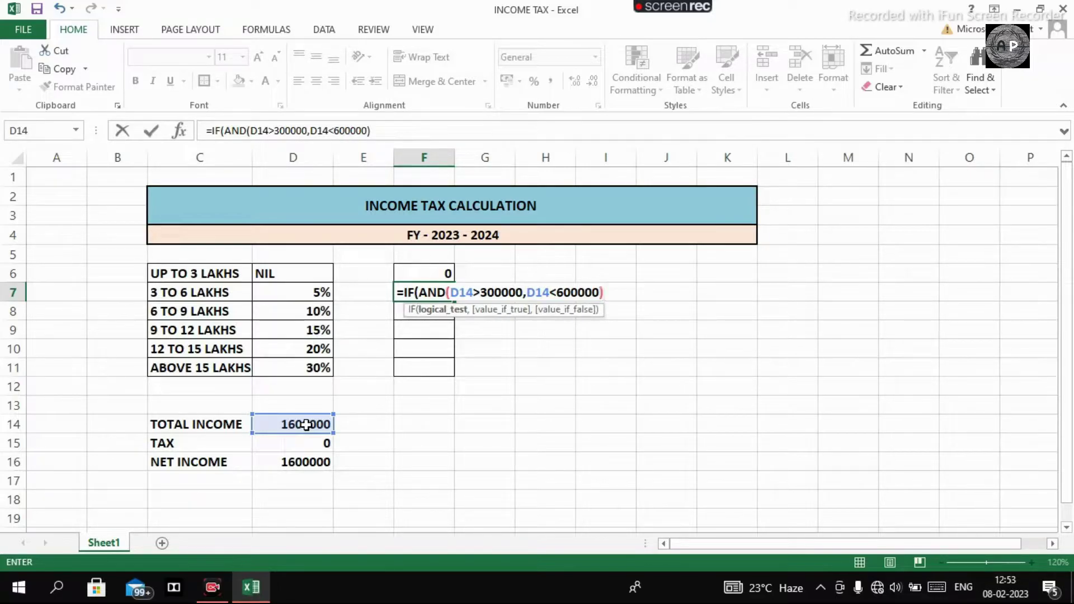
pyautogui.write(',')
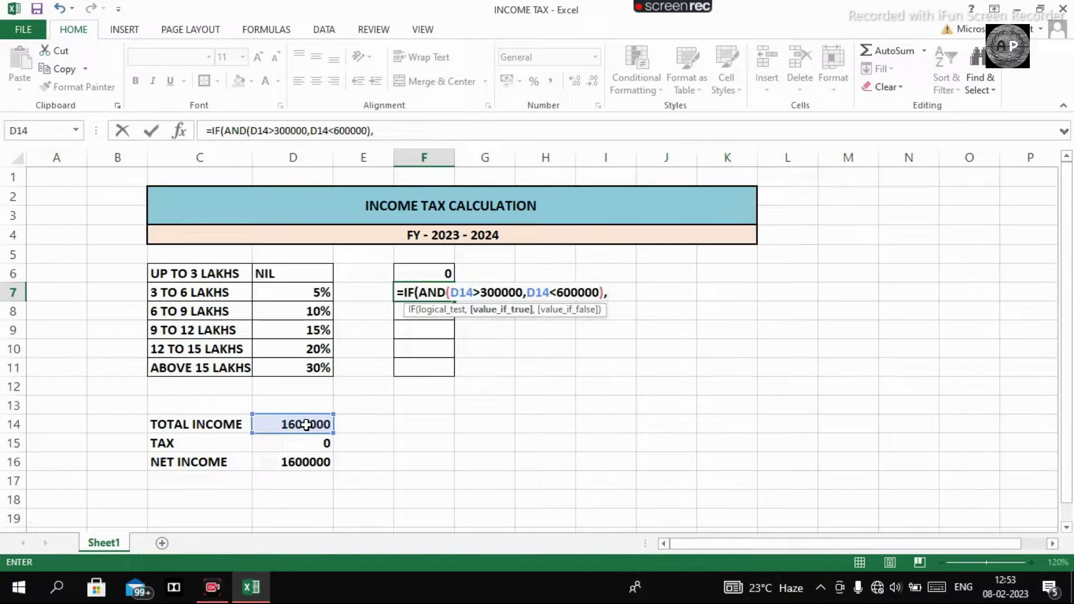
pyautogui.write('(')
pyautogui.click(296, 426)
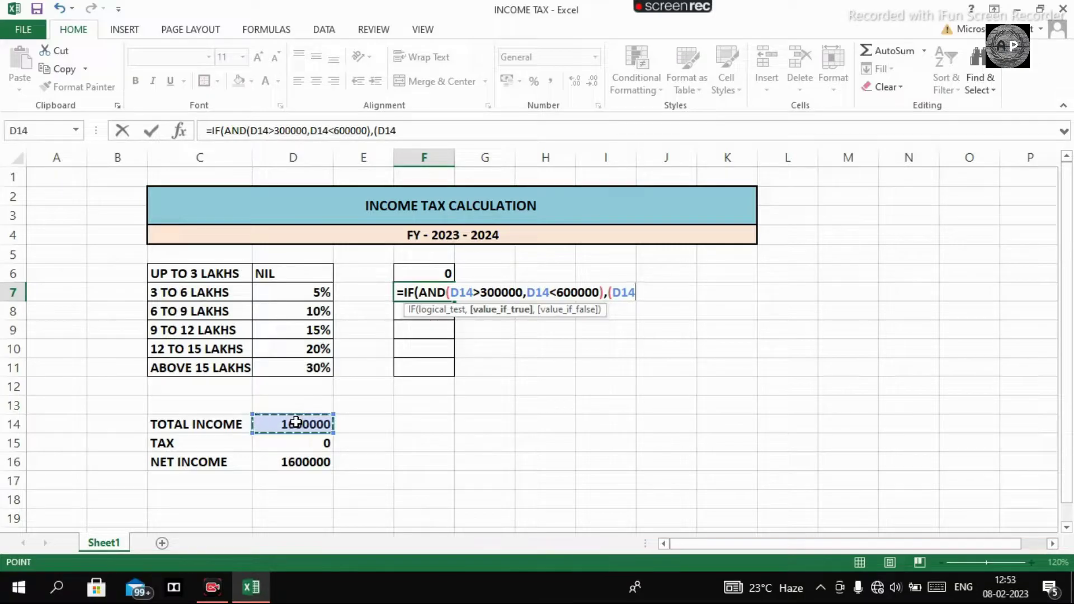
pyautogui.write('-300')
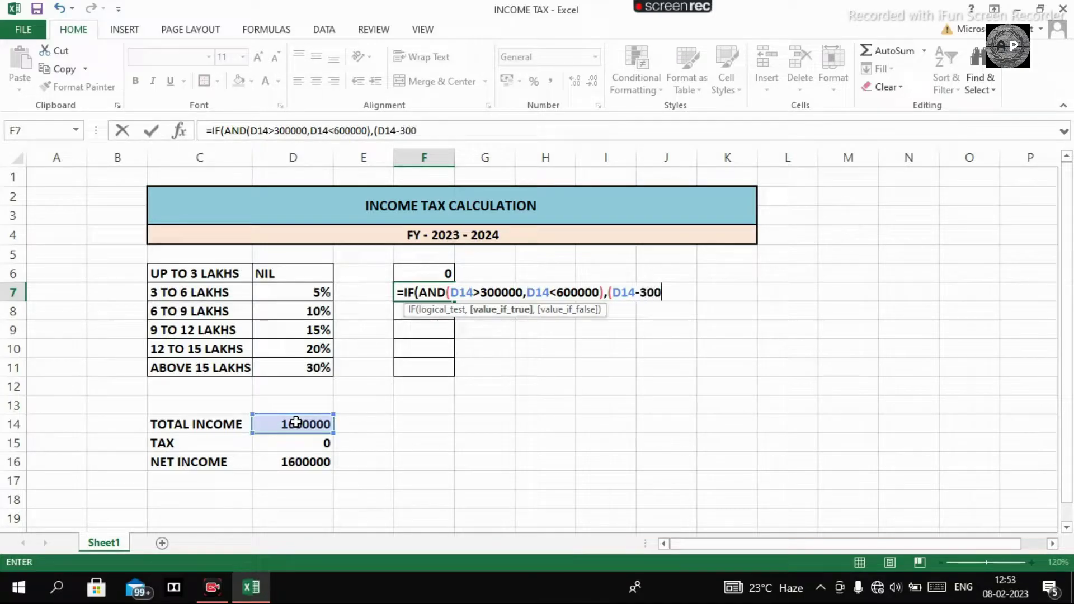
pyautogui.write('000')
pyautogui.write(')')
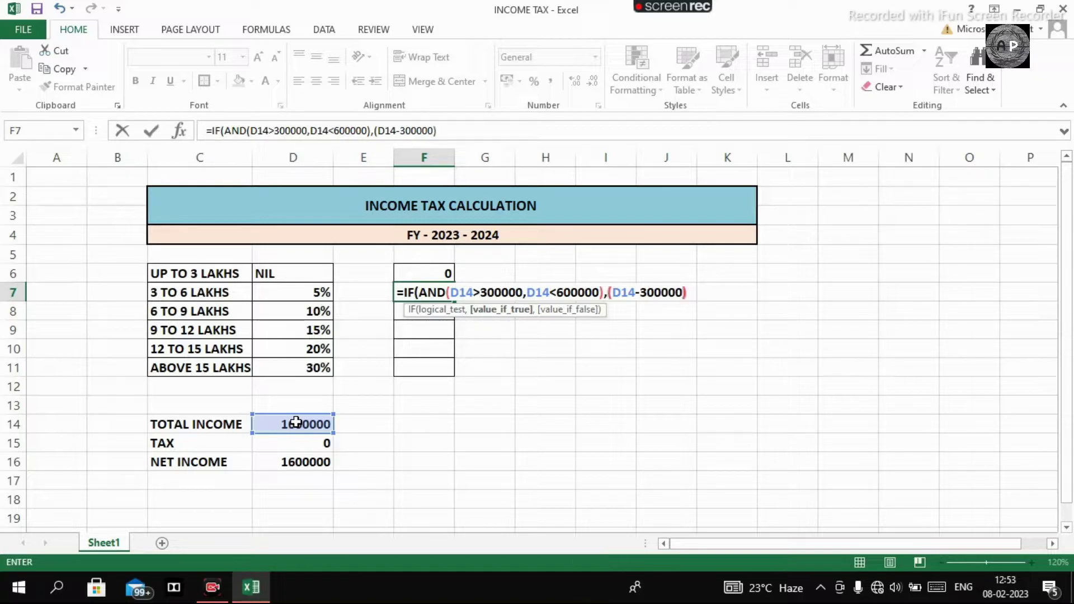
pyautogui.write('*')
pyautogui.write('5%')
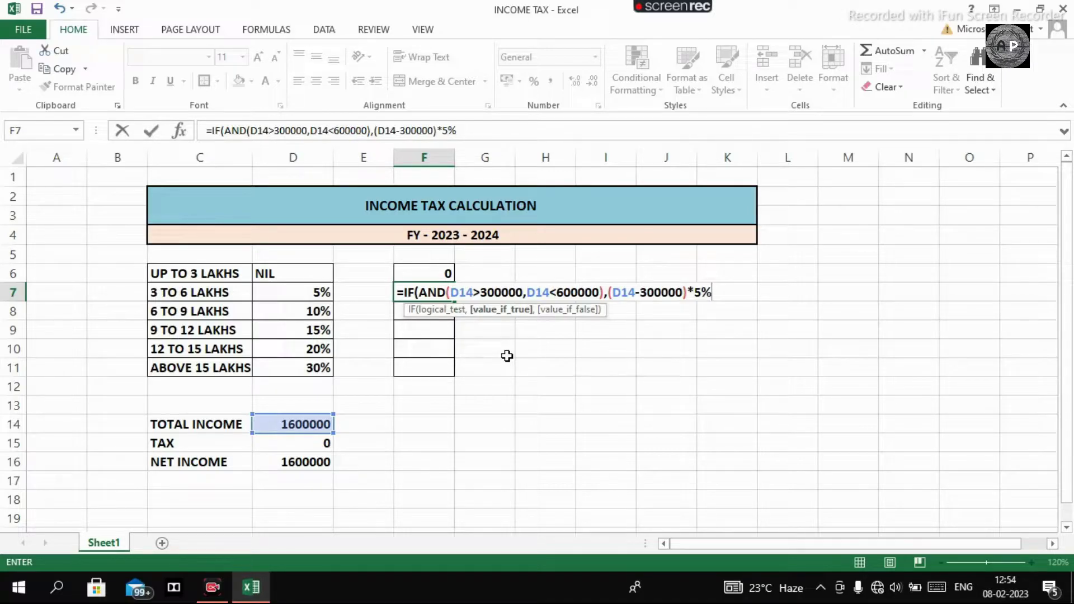
pyautogui.write(',IF')
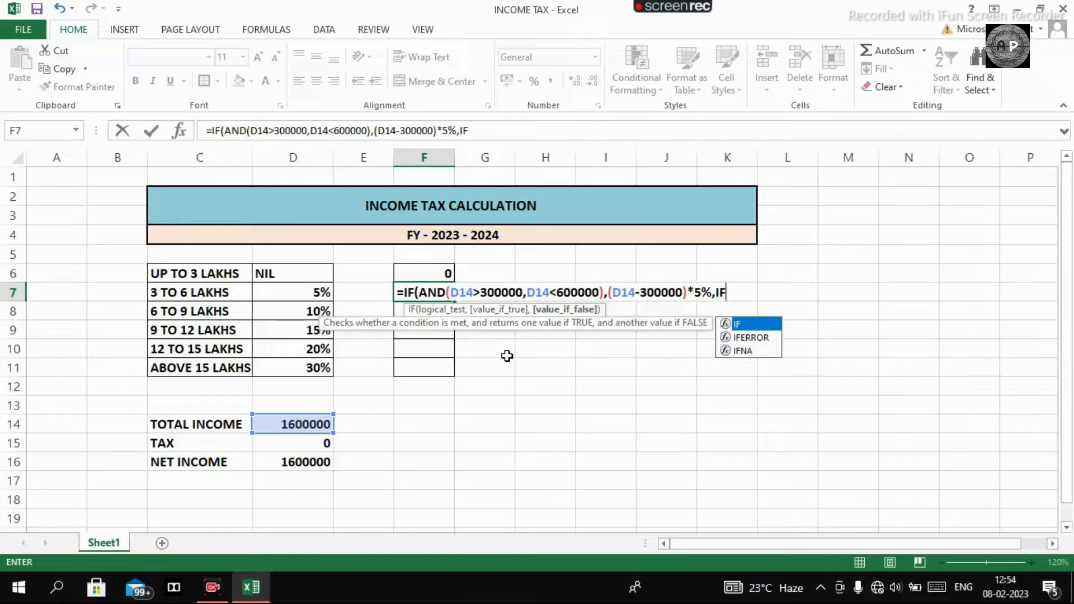
pyautogui.write('(')
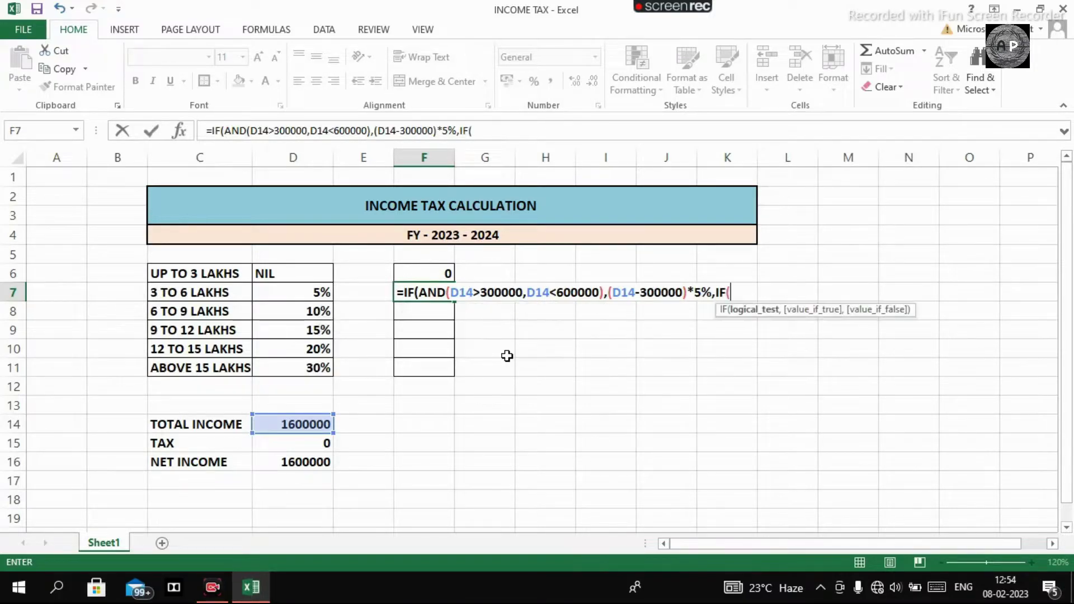
# Close F7's nested IF with D14>600000 returning 300000*5%, else 0, giving 15000 tax
pyautogui.click(297, 420)
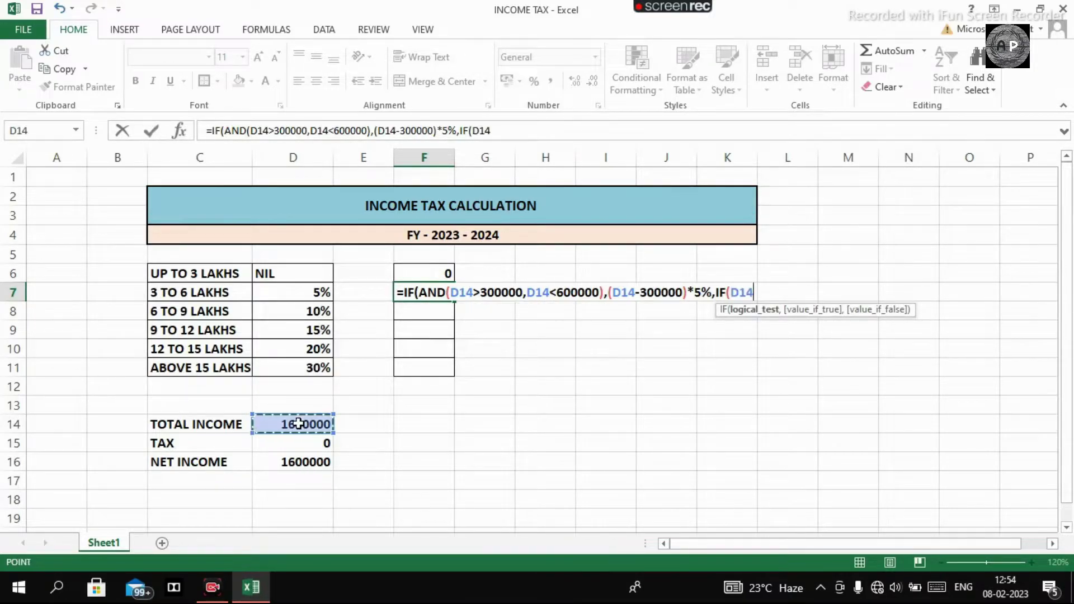
pyautogui.write('>')
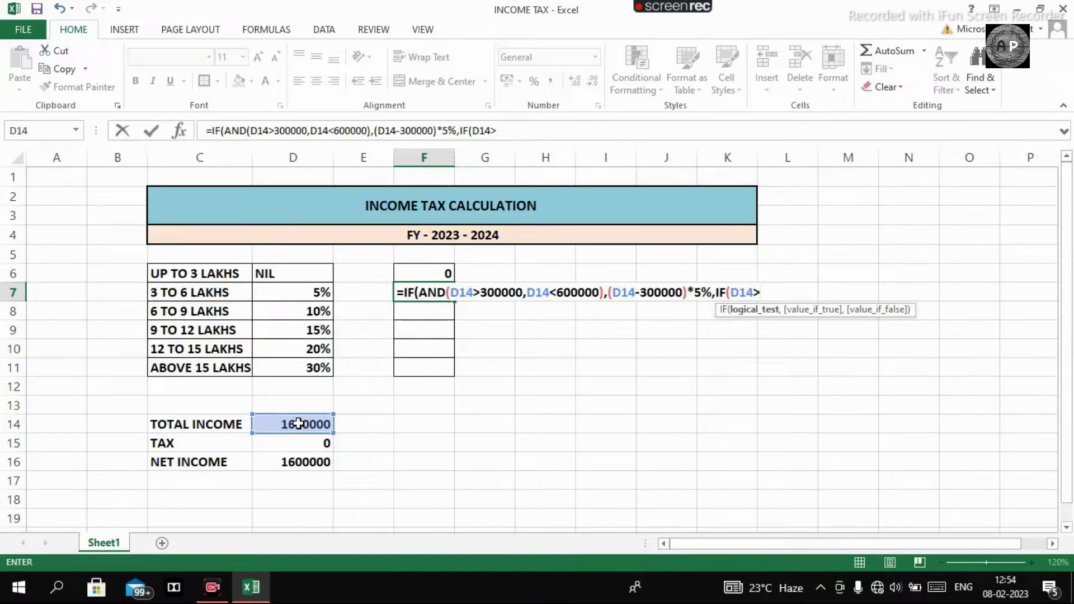
pyautogui.write('60000')
pyautogui.write('0')
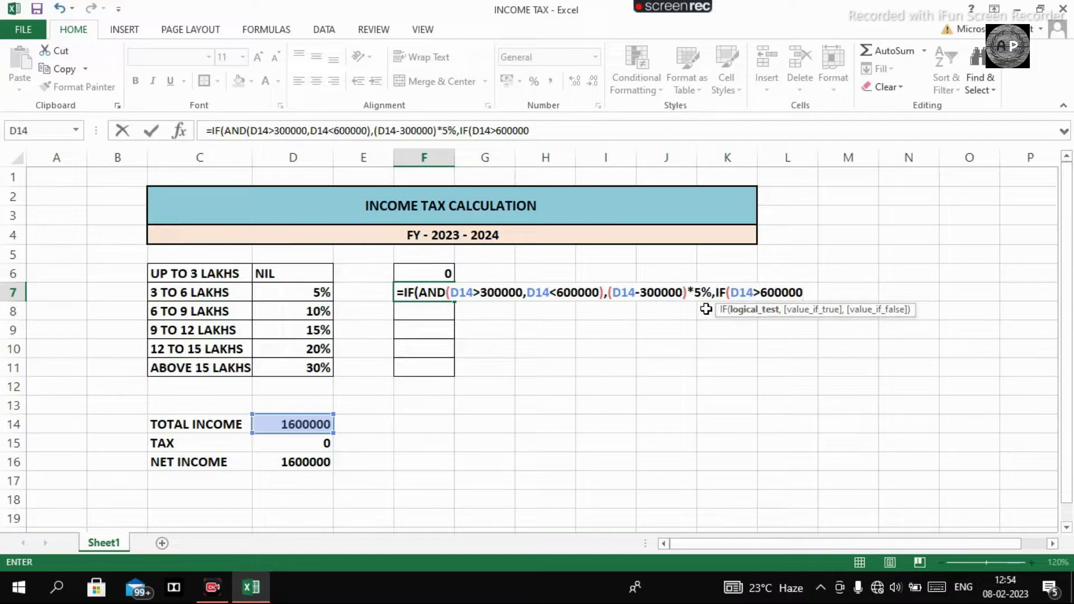
pyautogui.write(',')
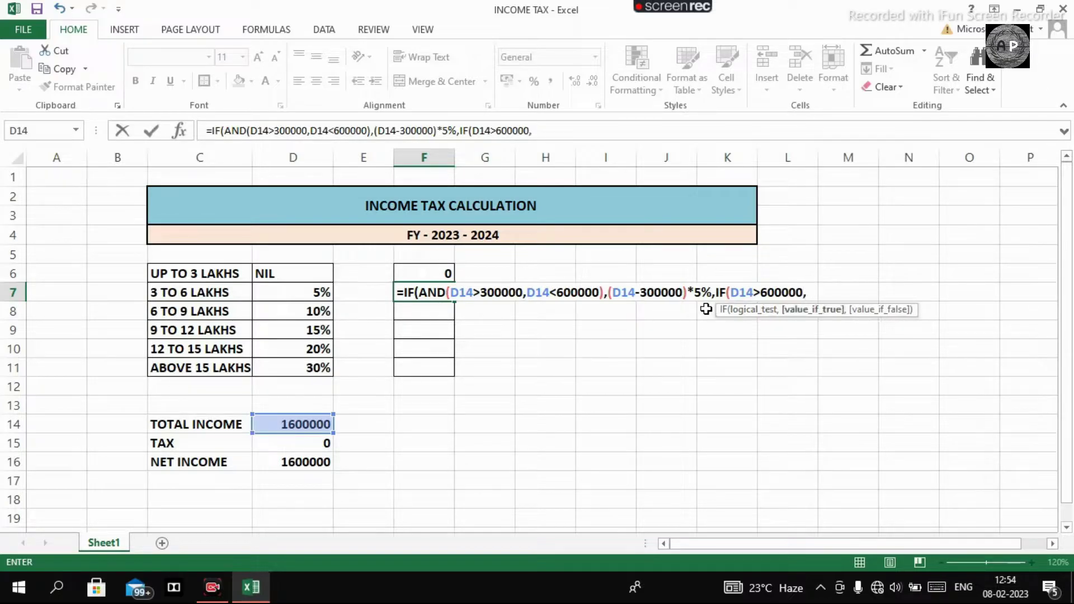
pyautogui.write('300')
pyautogui.write('000*')
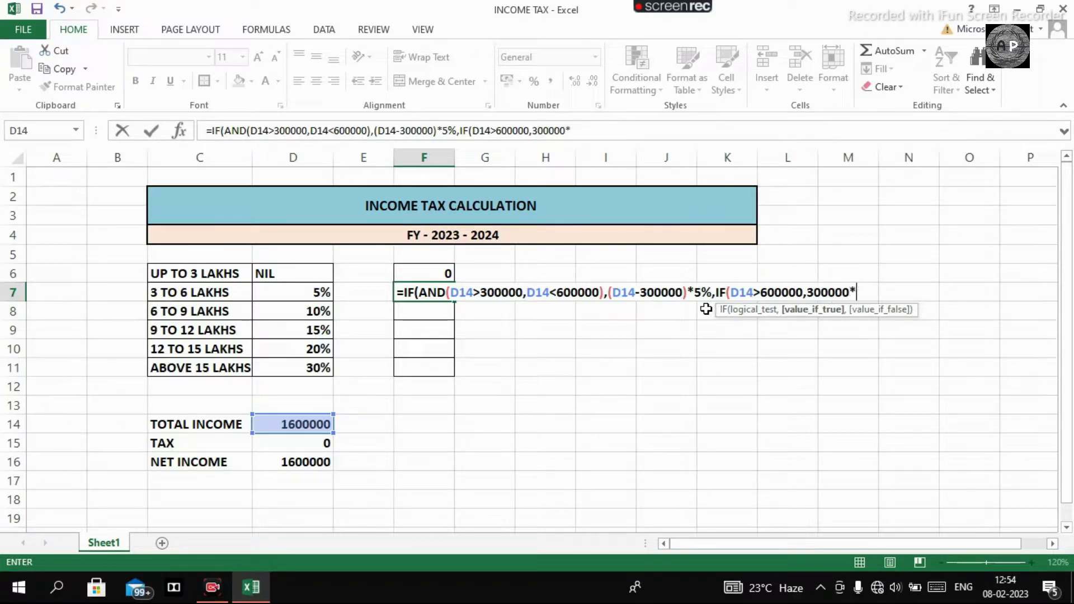
pyautogui.write('5%')
pyautogui.write(',0')
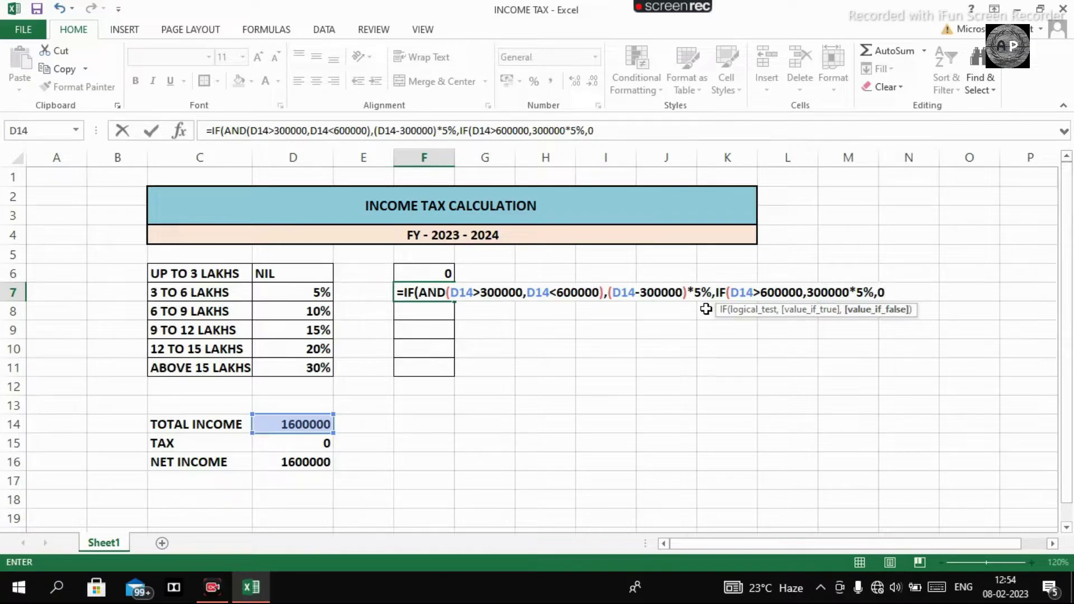
pyautogui.write('))')
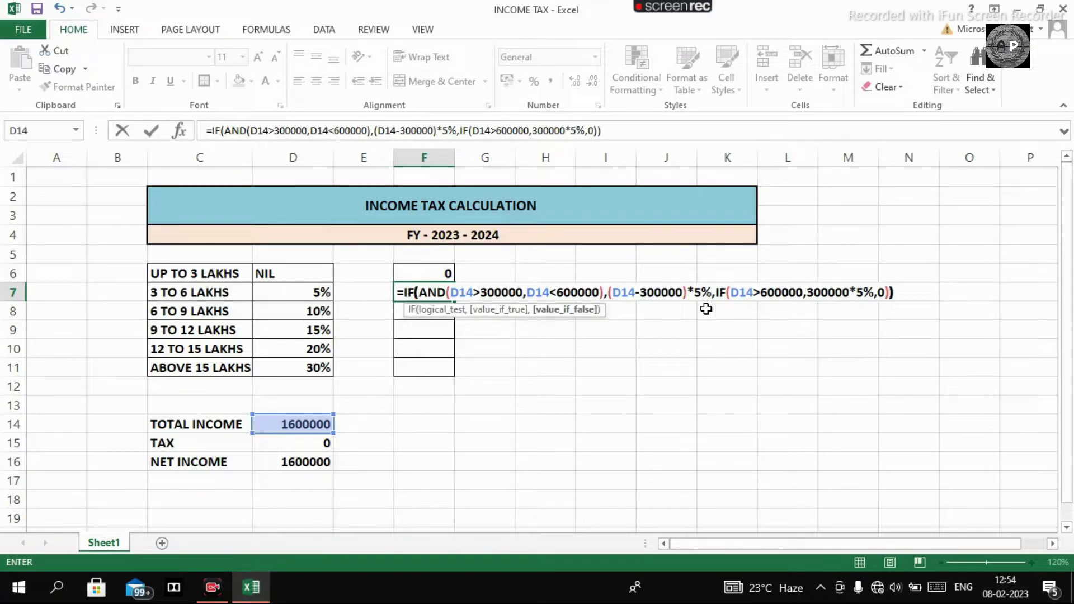
pyautogui.press('Return')
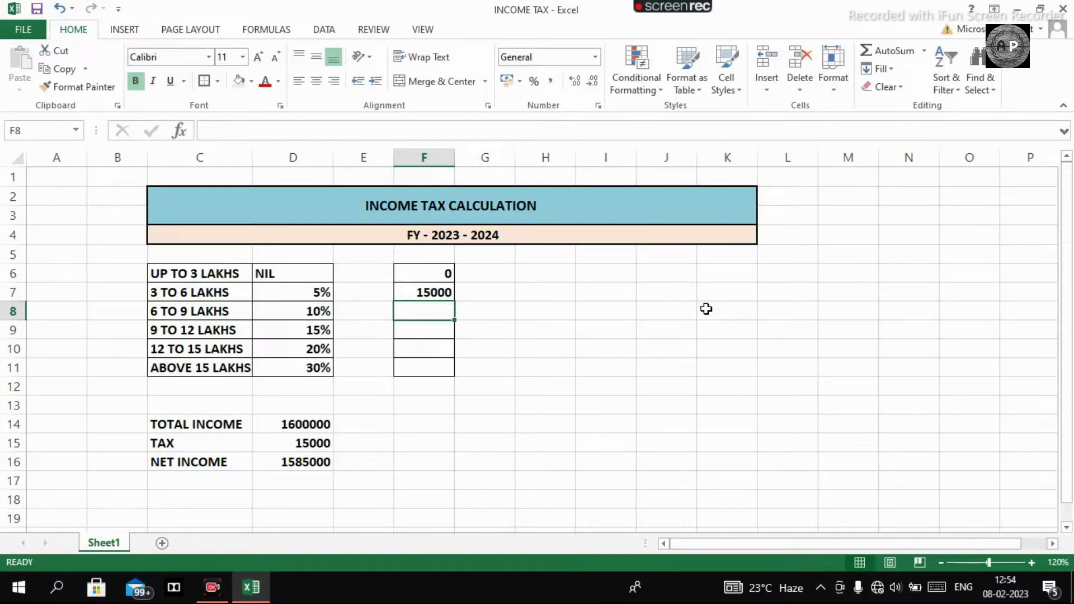
pyautogui.press('Up')
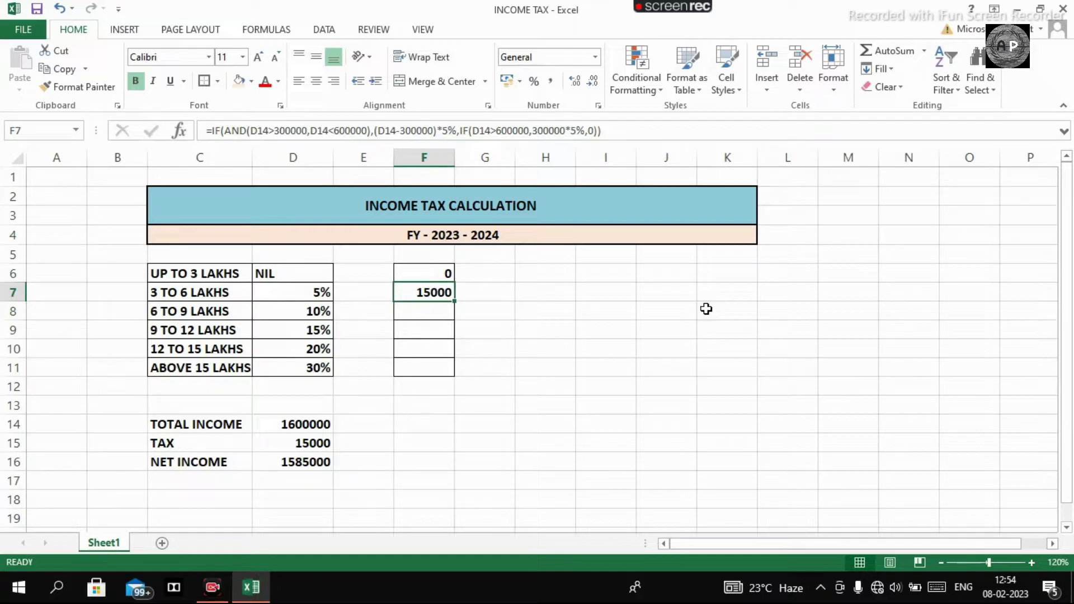
pyautogui.press('Down')
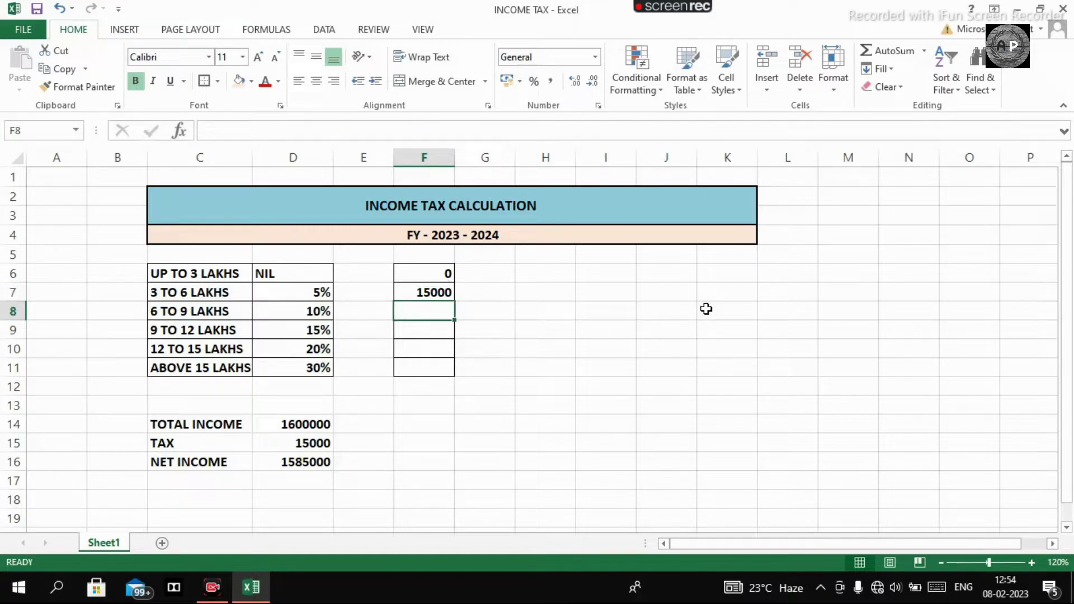
# Enter =IF(AND(D14>600000,D14<900000),(D14-600000)*10%,IF(D14>900000,600000*10%,0)) in F8, returning 60000
pyautogui.write('=IF(')
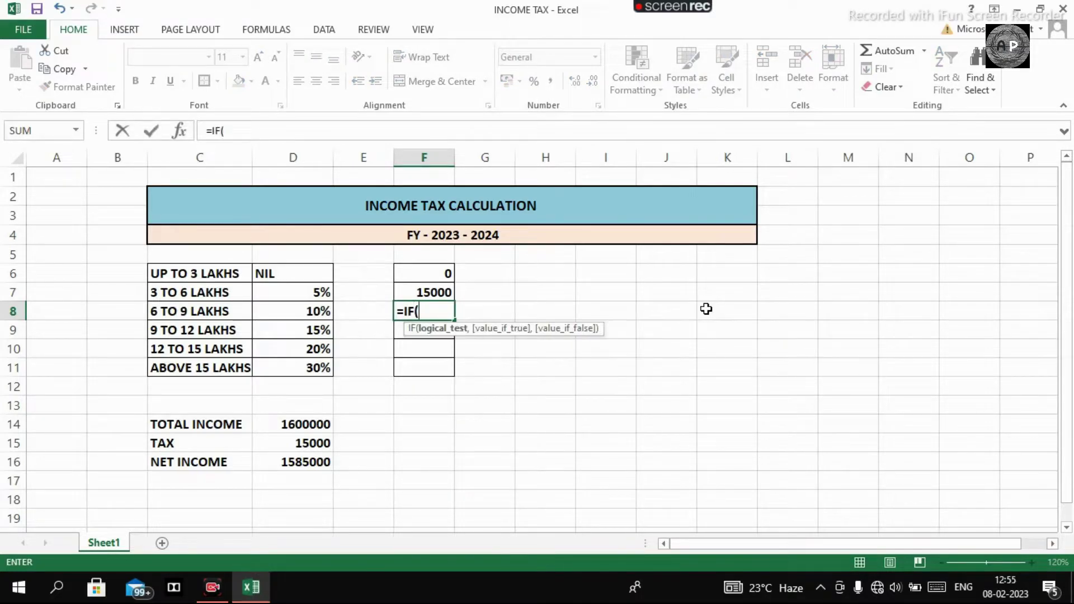
pyautogui.write('AND(')
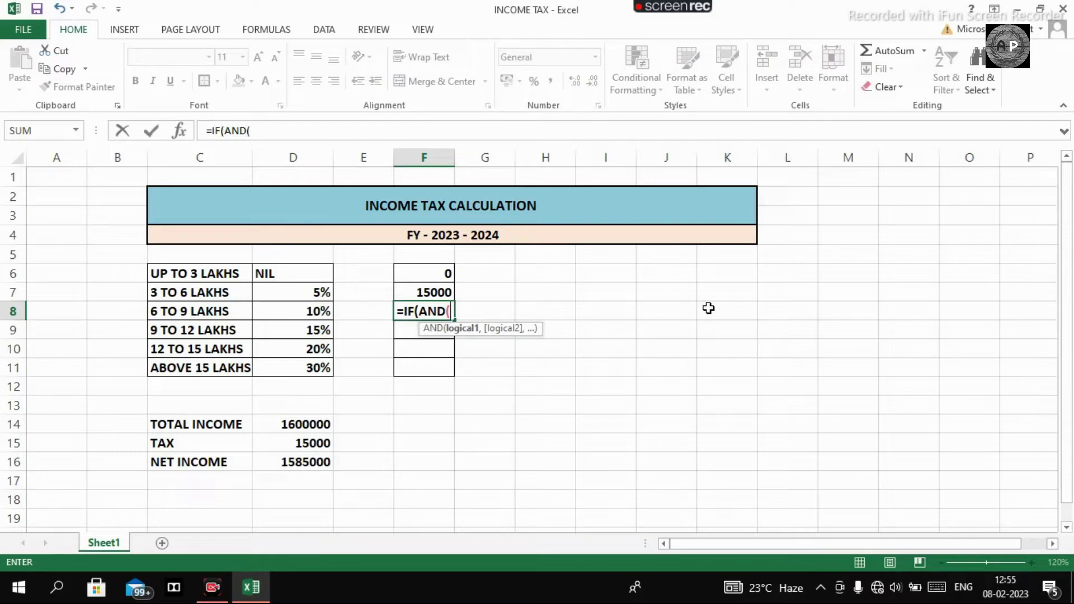
pyautogui.write('D14')
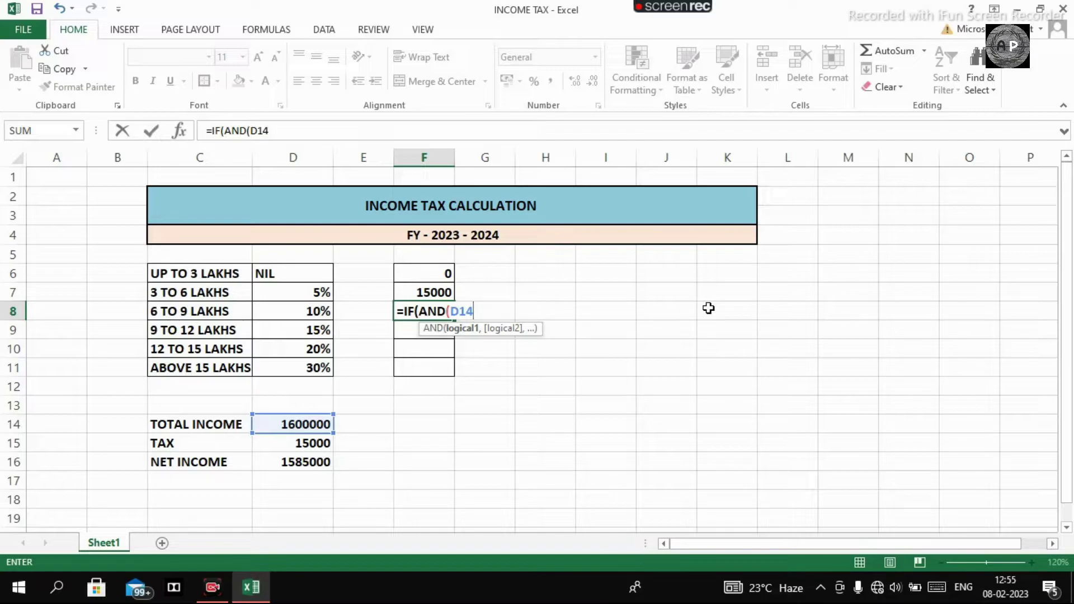
pyautogui.write('>6')
pyautogui.write('00000')
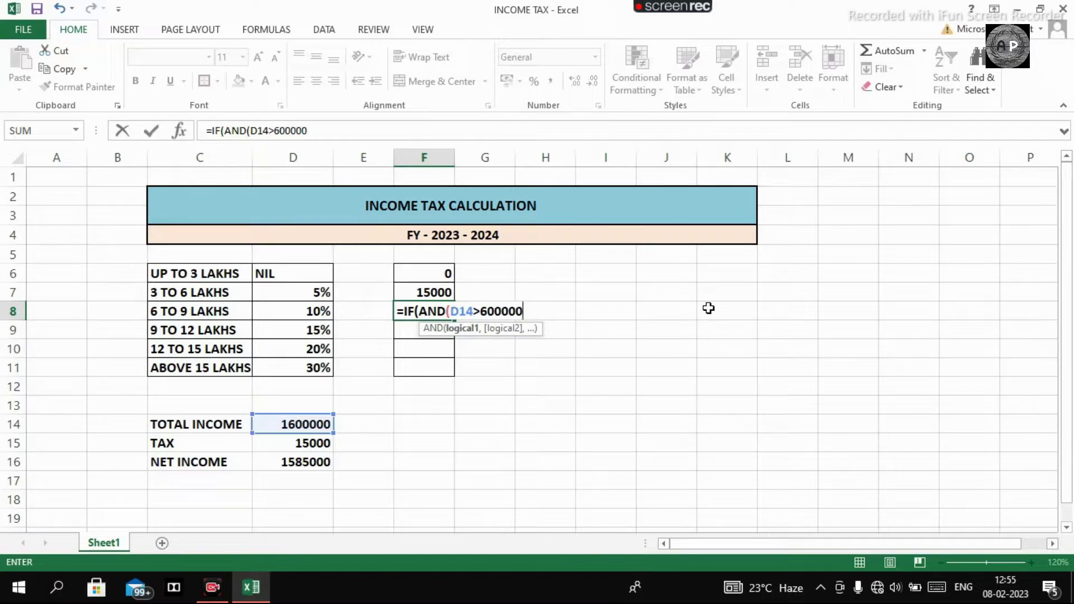
pyautogui.write(',D1')
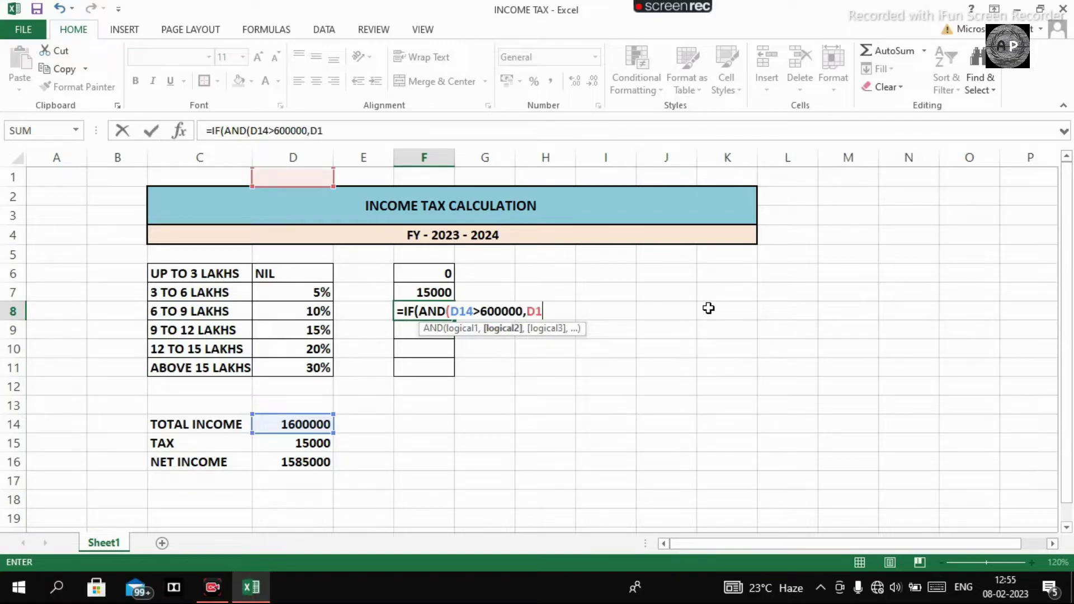
pyautogui.write('4<')
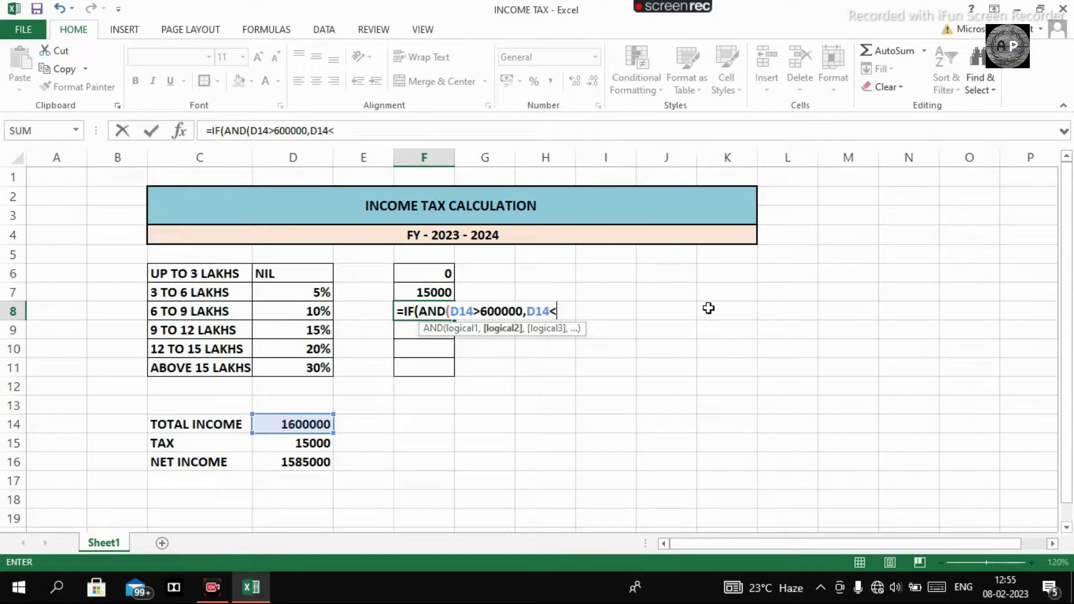
pyautogui.write('90000')
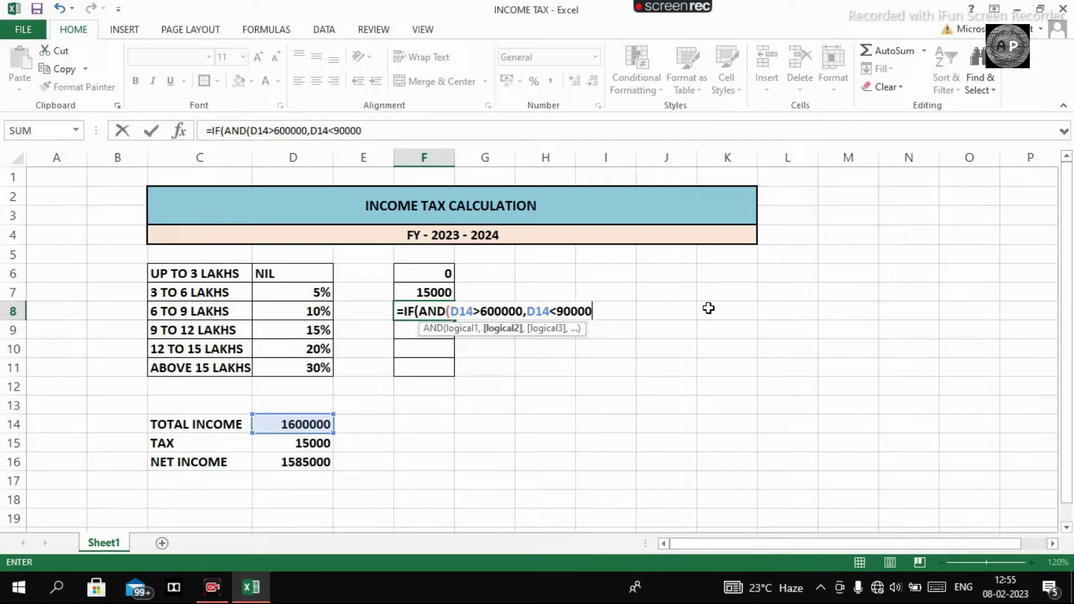
pyautogui.write('0')
pyautogui.write(')')
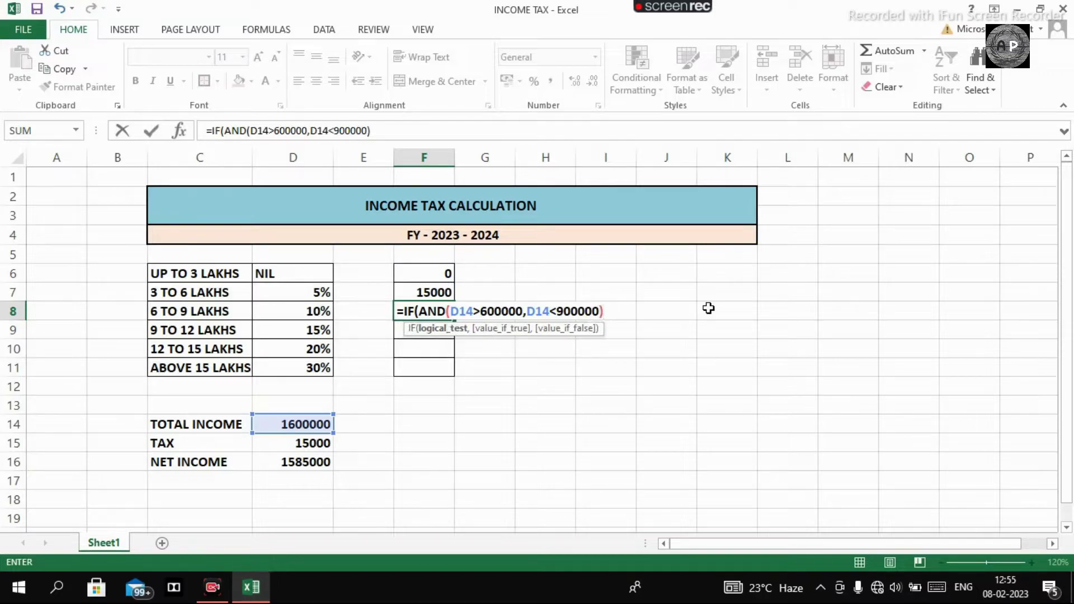
pyautogui.write(',')
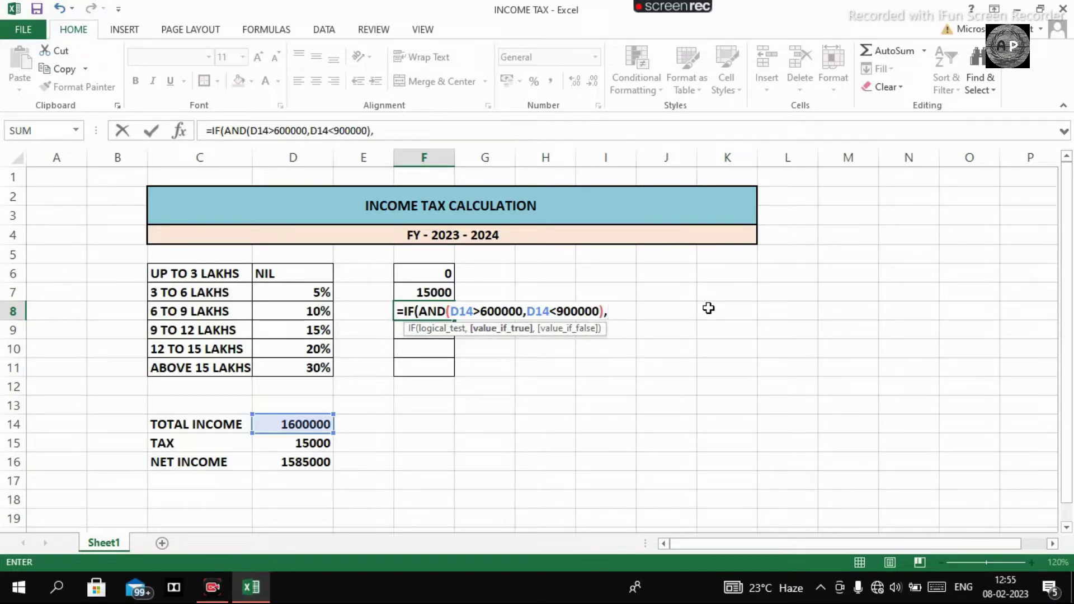
pyautogui.write('(D14')
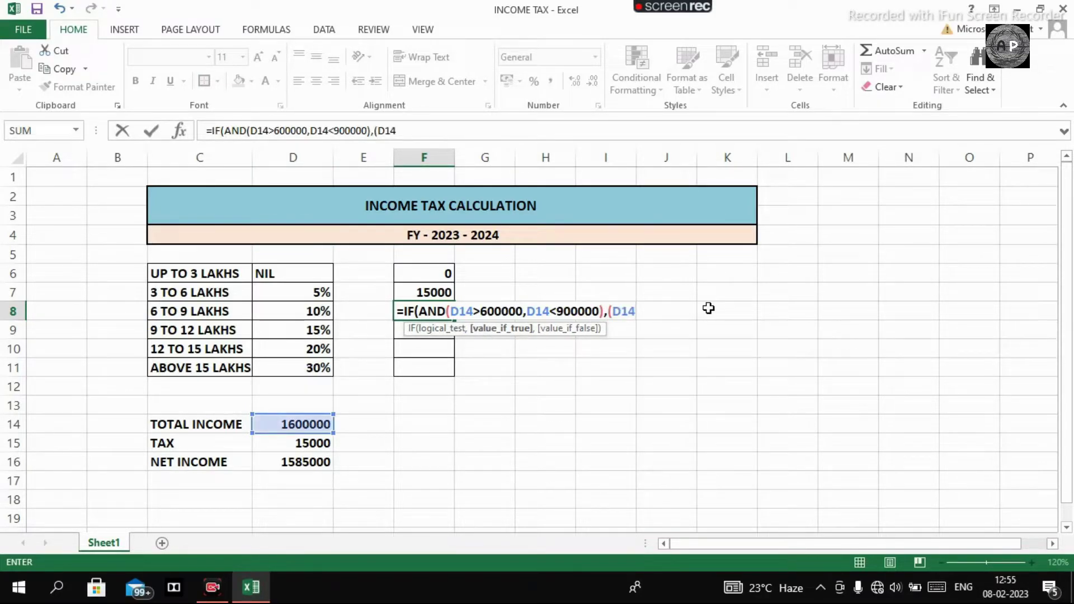
pyautogui.write('-60000')
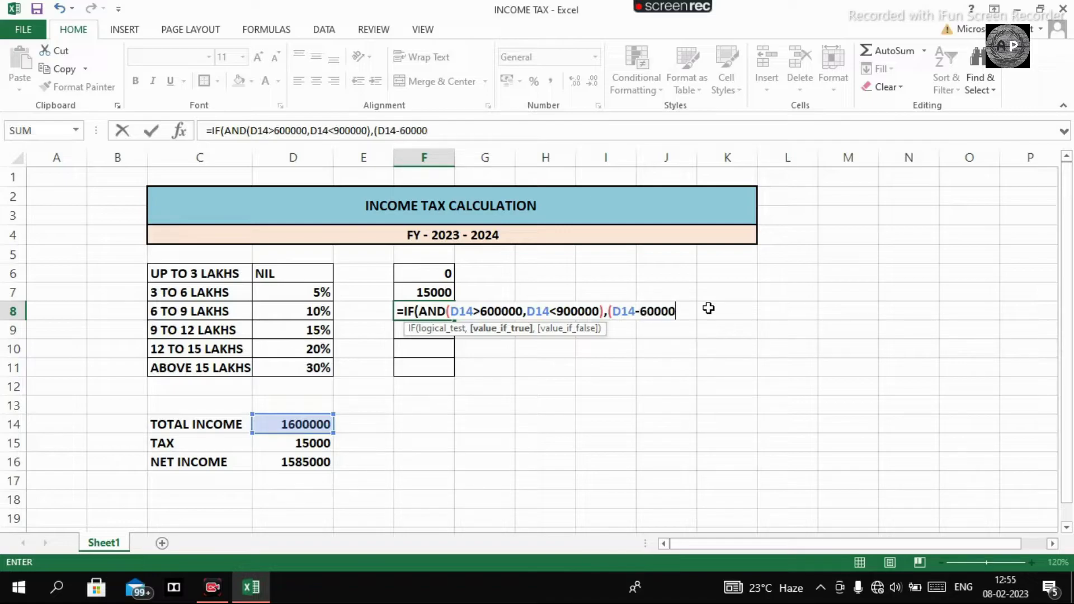
pyautogui.write('0')
pyautogui.write(')*')
pyautogui.write('10%')
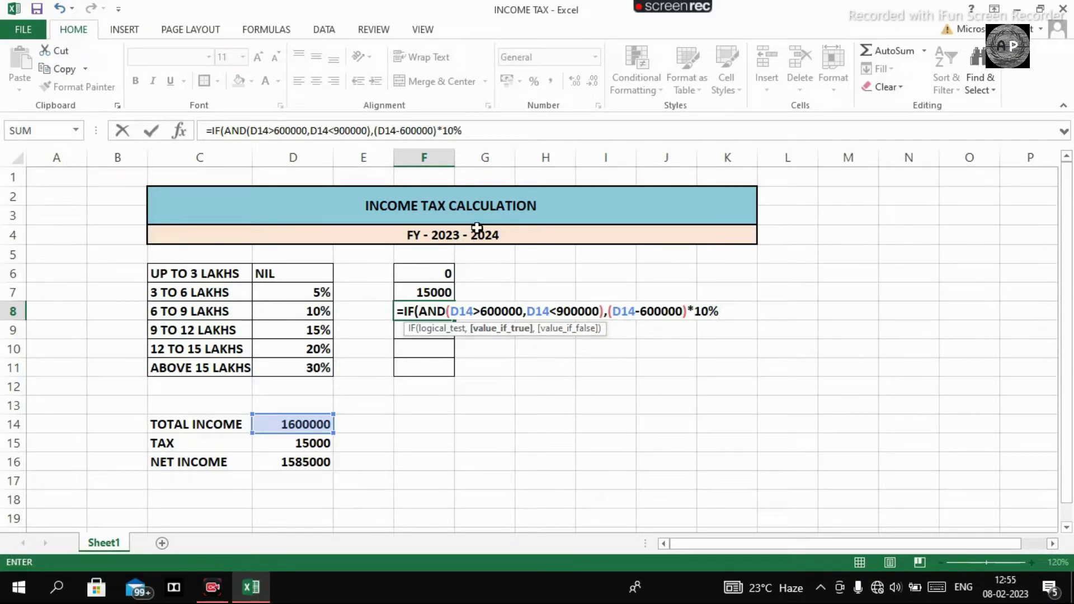
pyautogui.write(',IF')
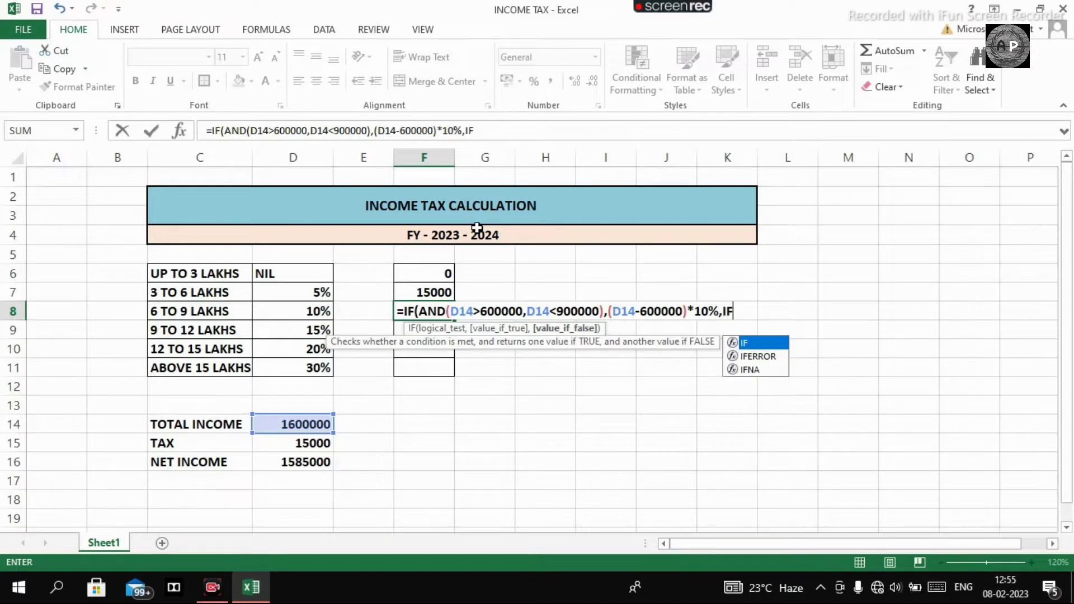
pyautogui.write('(')
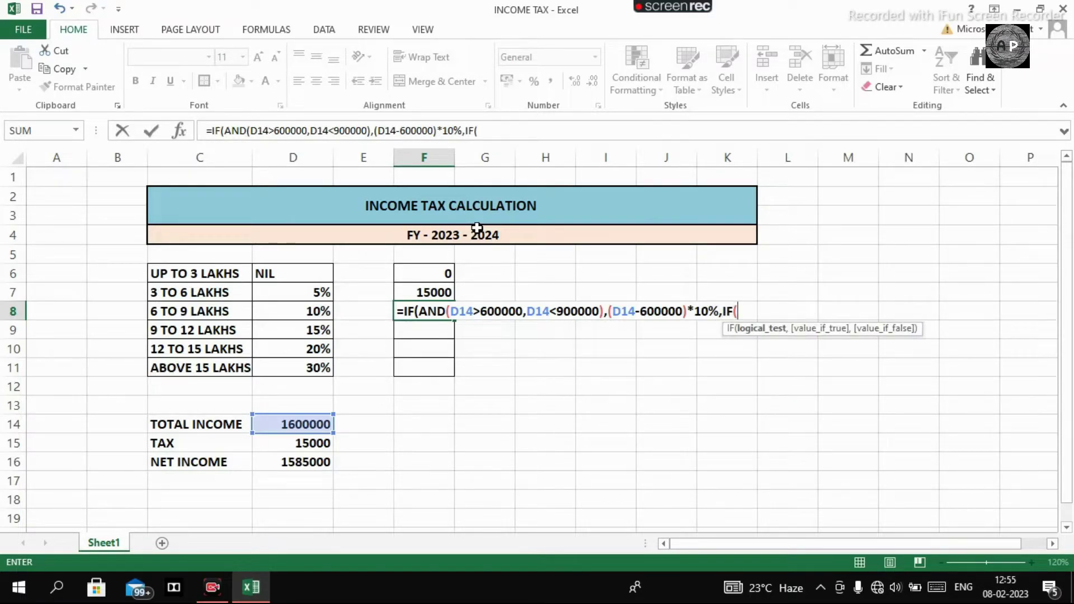
pyautogui.write('D1')
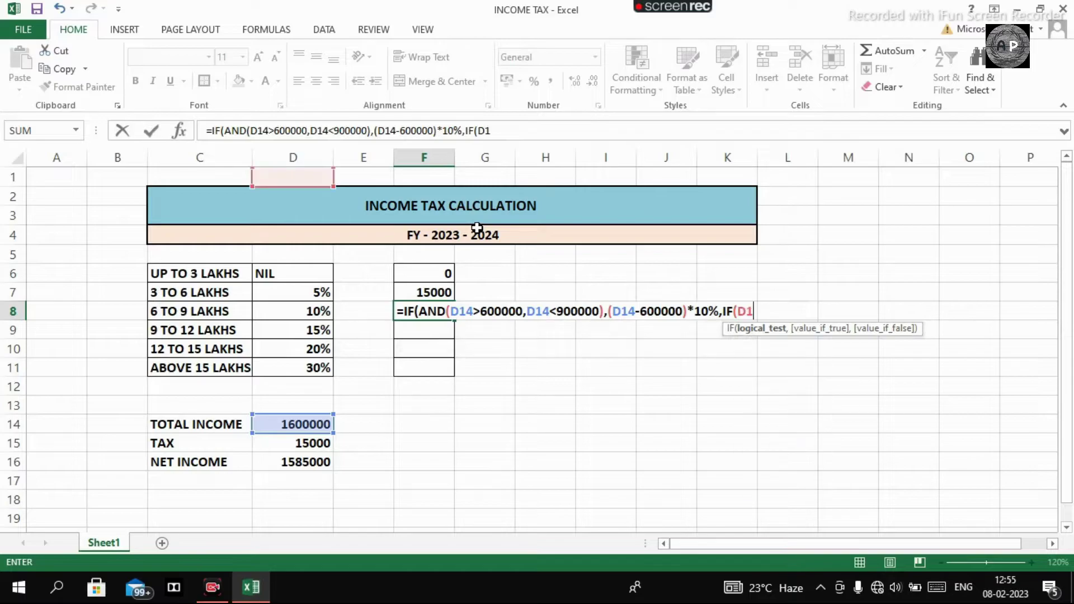
pyautogui.write('4>')
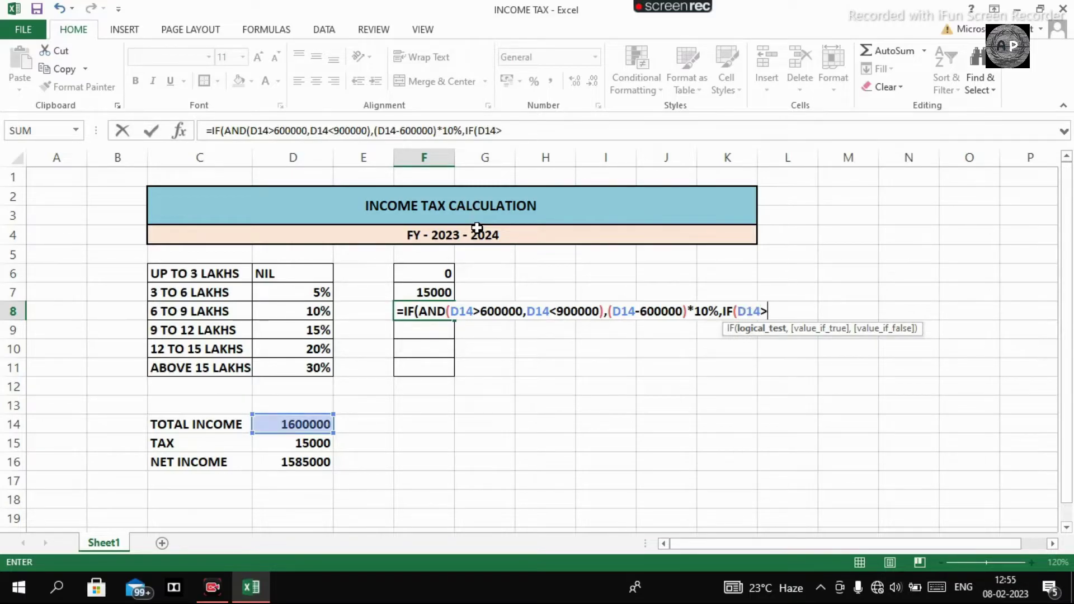
pyautogui.write('900000')
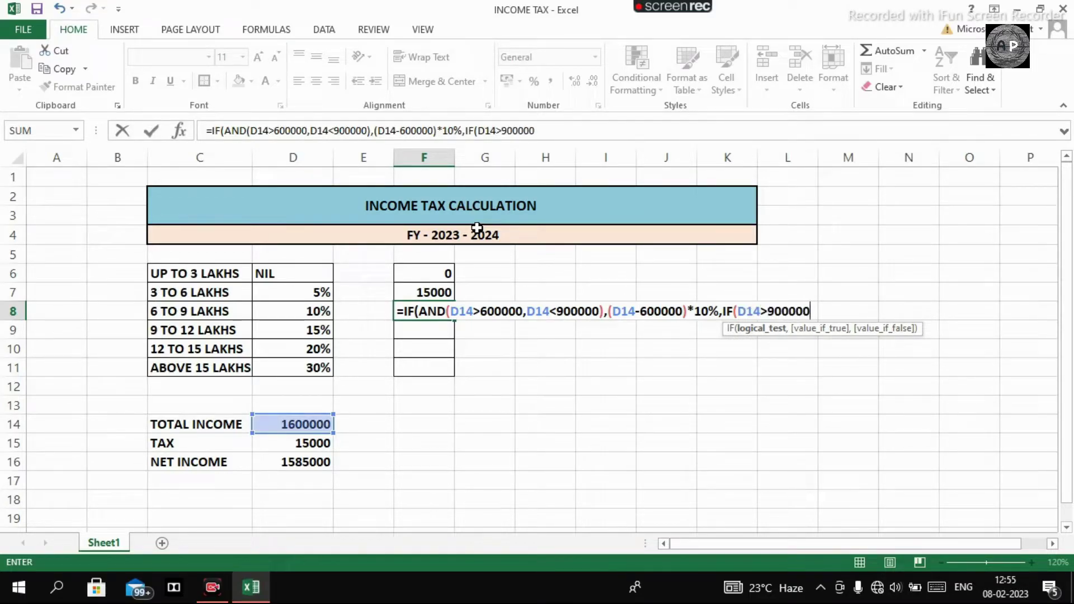
pyautogui.write(',6')
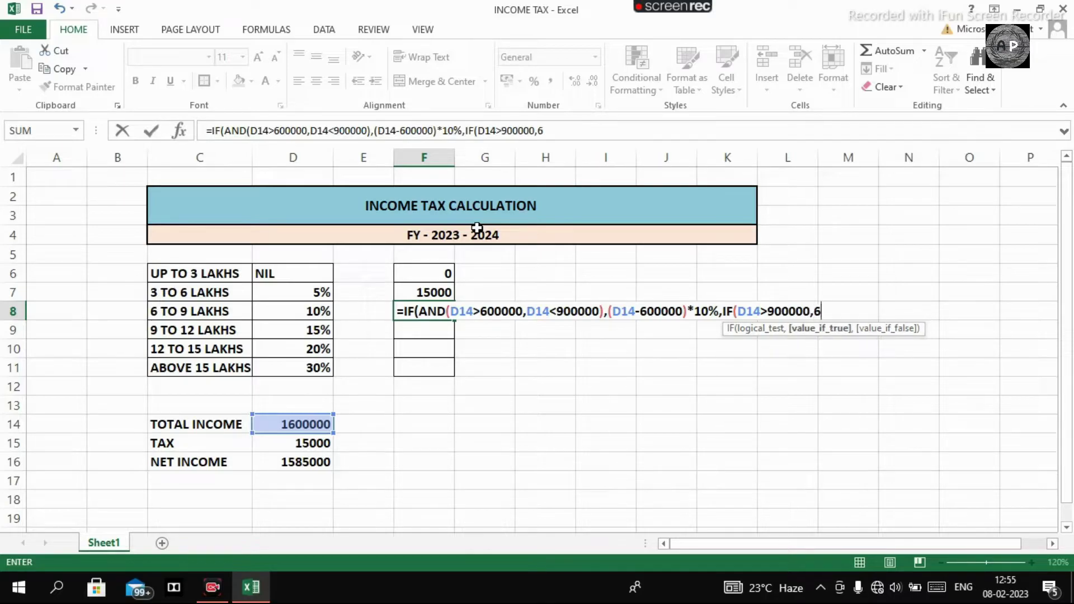
pyautogui.write('00000*')
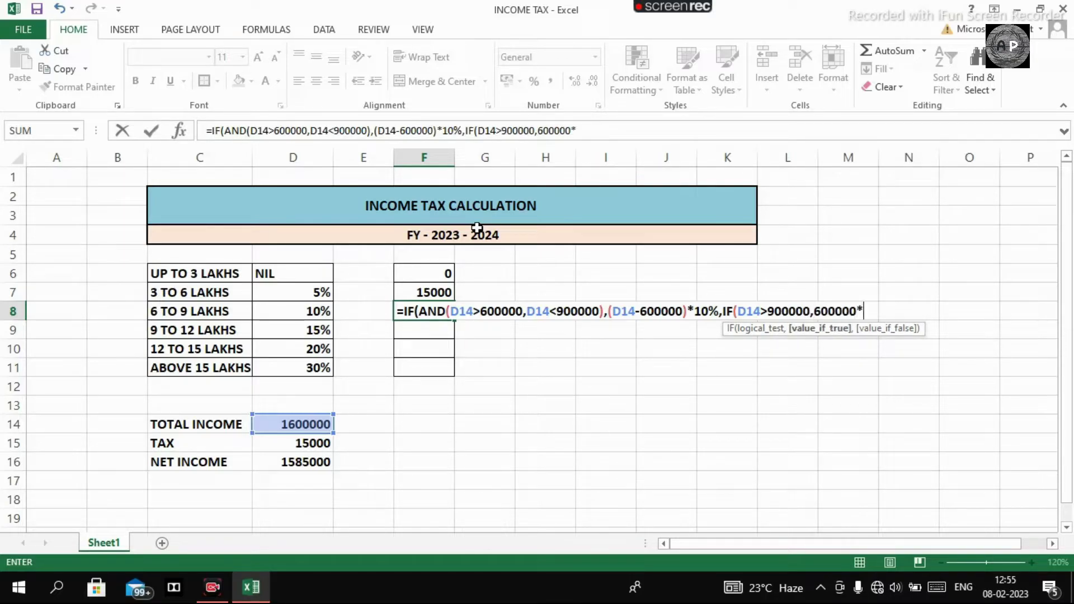
pyautogui.write('10%')
pyautogui.write(',0')
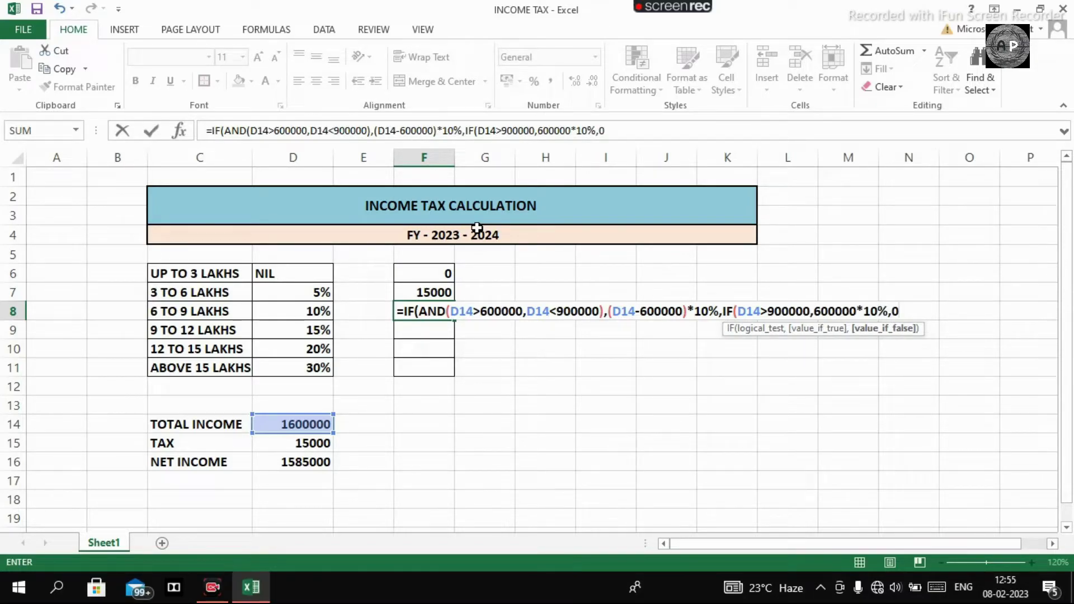
pyautogui.write('))')
pyautogui.press('Return')
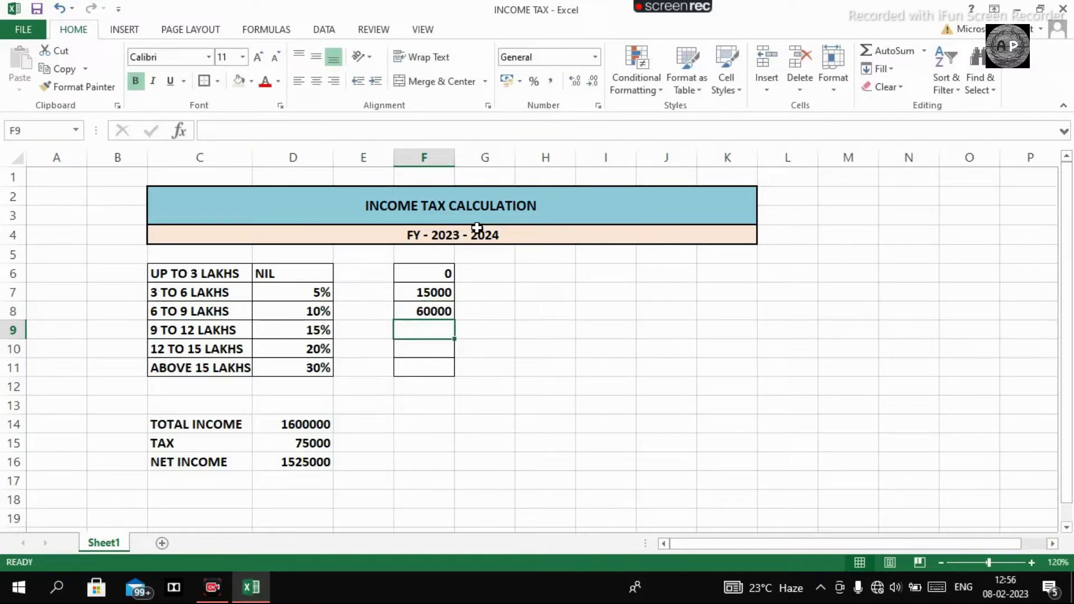
# Enter =IF(AND(D14>900000,D14<1200000),(D14-900000)*15%,IF(D14>1200000,900000*15%,0)) in F9, returning 135000
pyautogui.write('=')
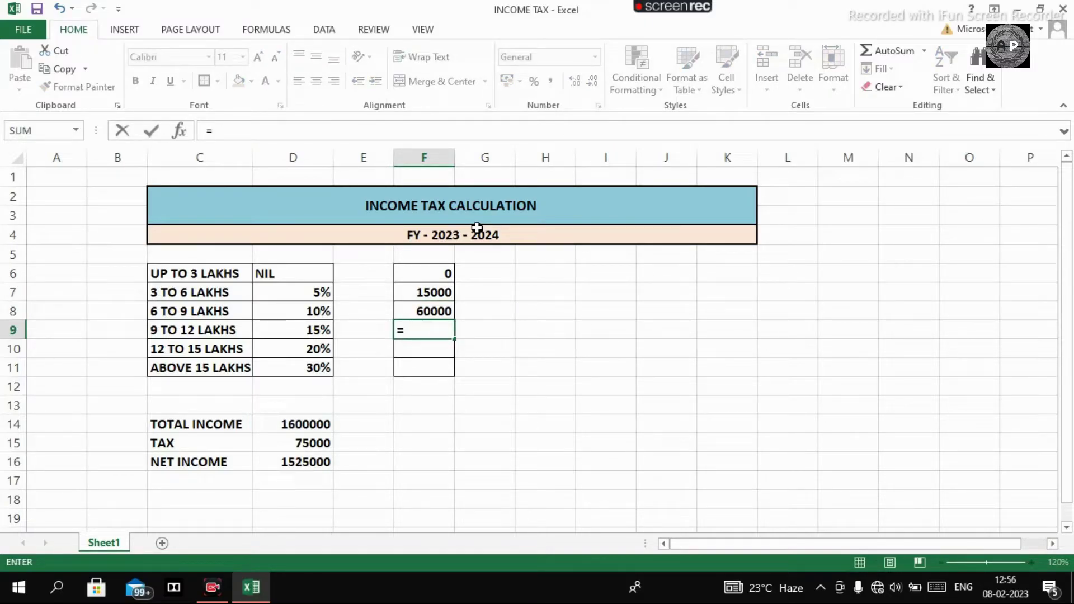
pyautogui.write('IF(AND')
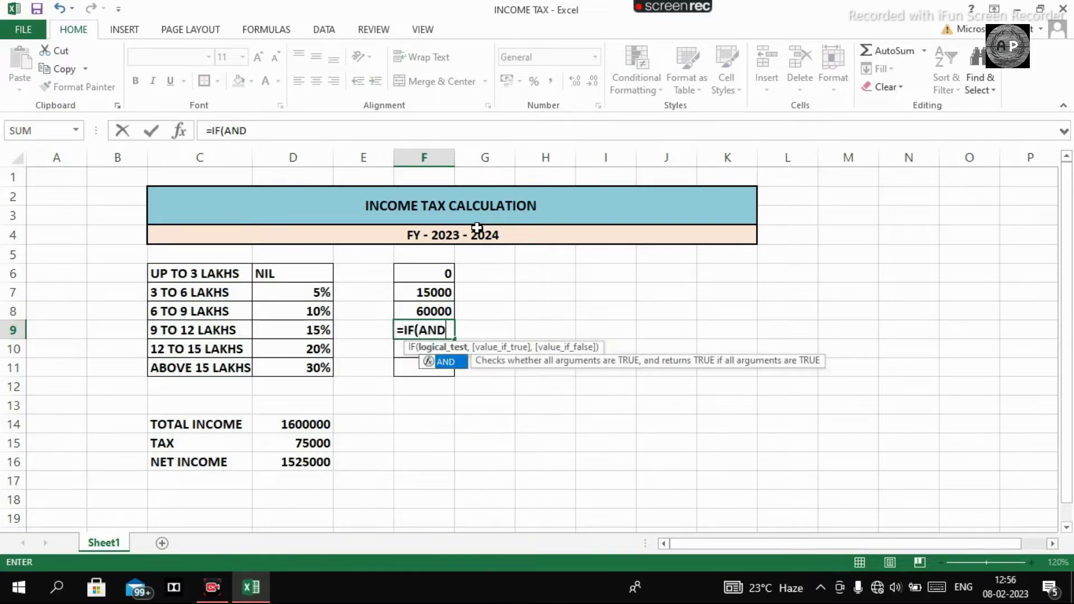
pyautogui.write('(')
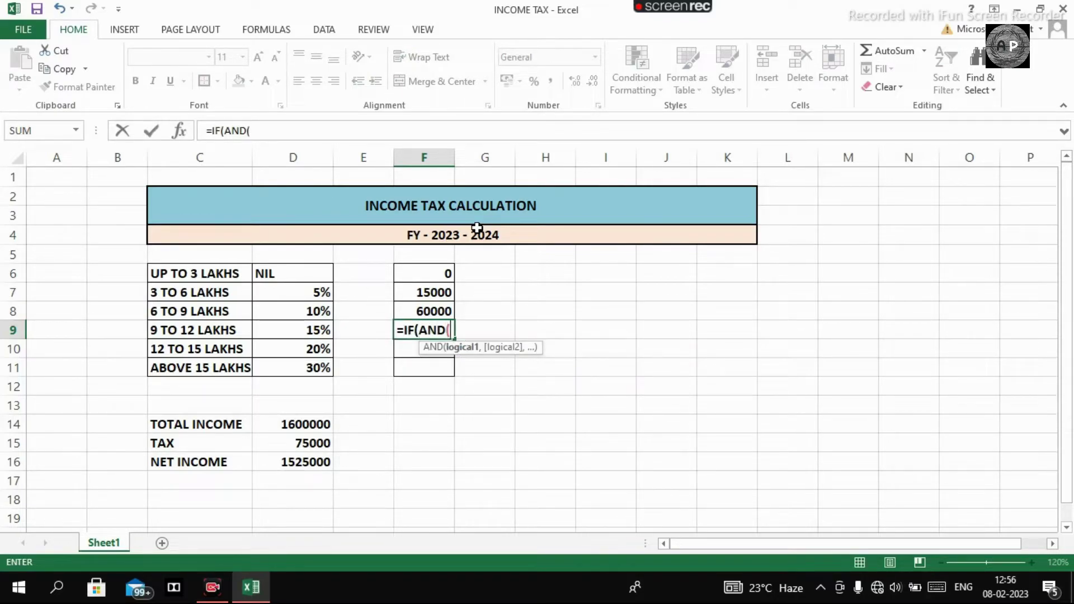
pyautogui.write('D14>')
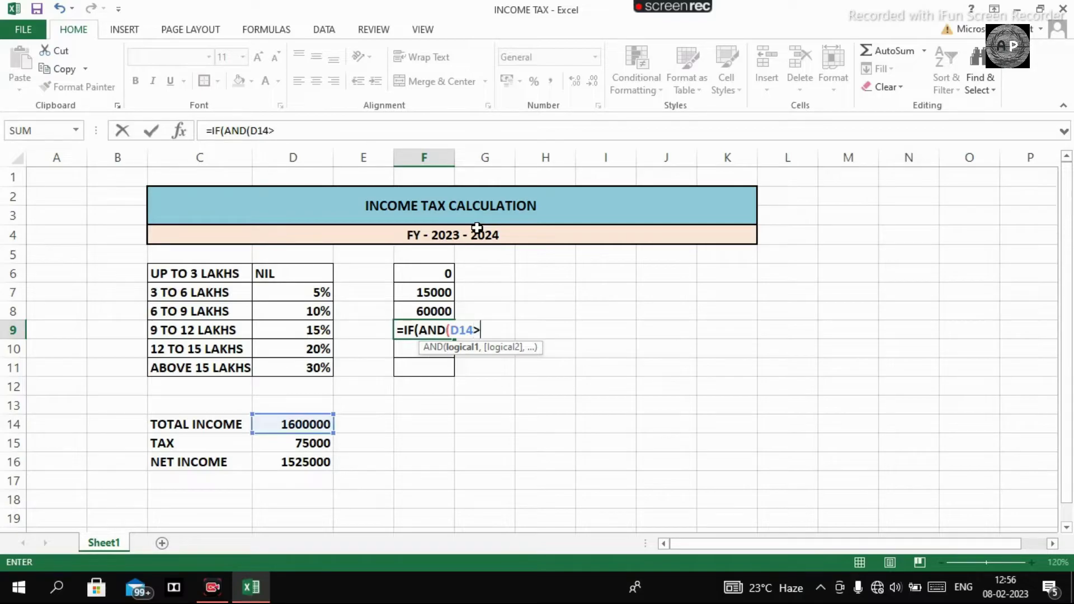
pyautogui.write('900000')
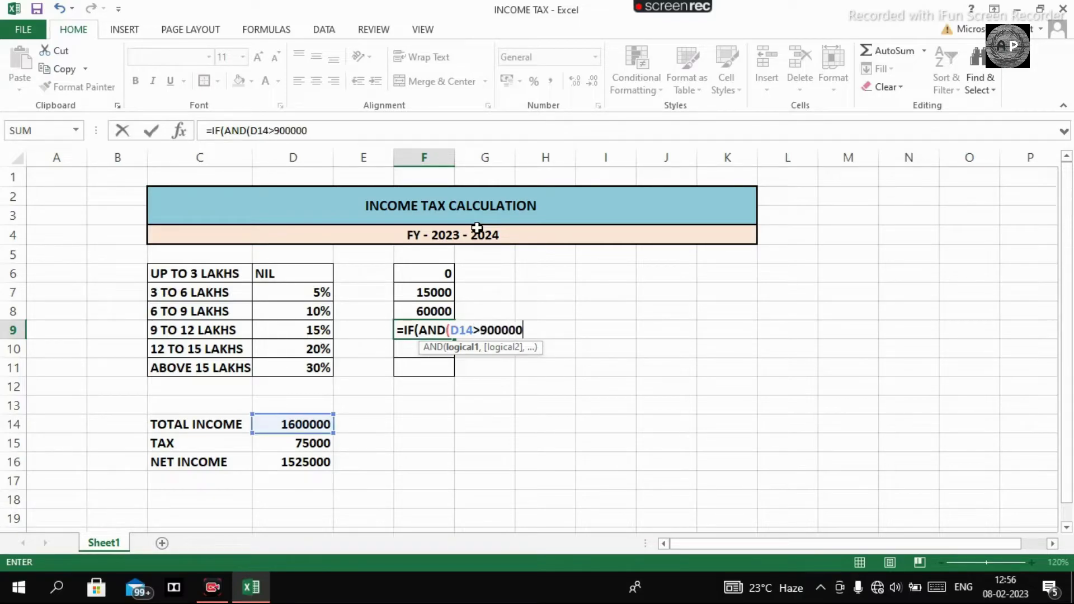
pyautogui.write(',D14')
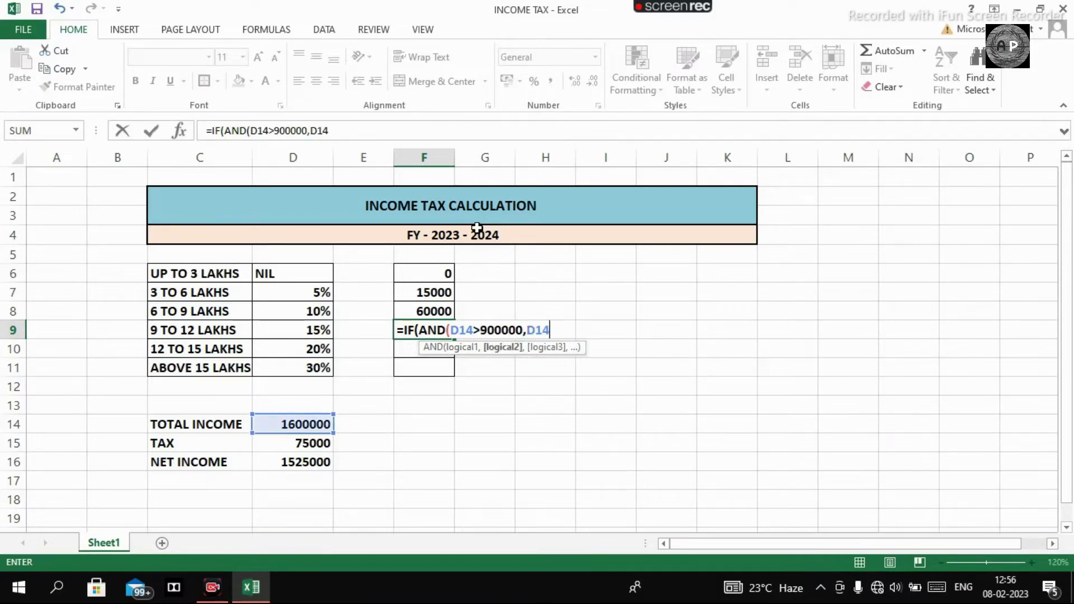
pyautogui.write('<12')
pyautogui.write('00000')
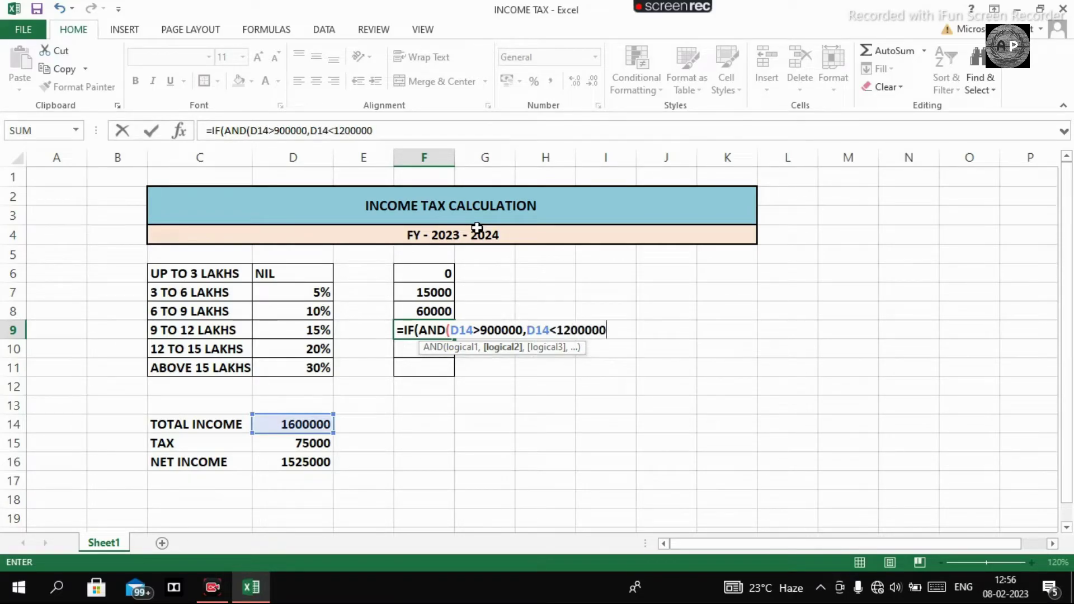
pyautogui.write('),')
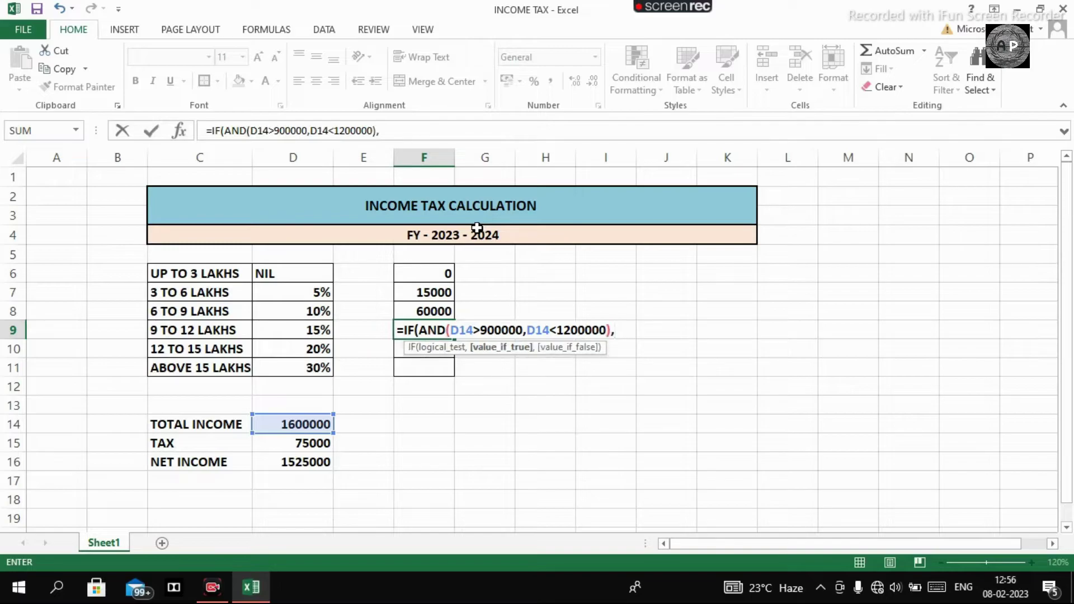
pyautogui.write('(D14')
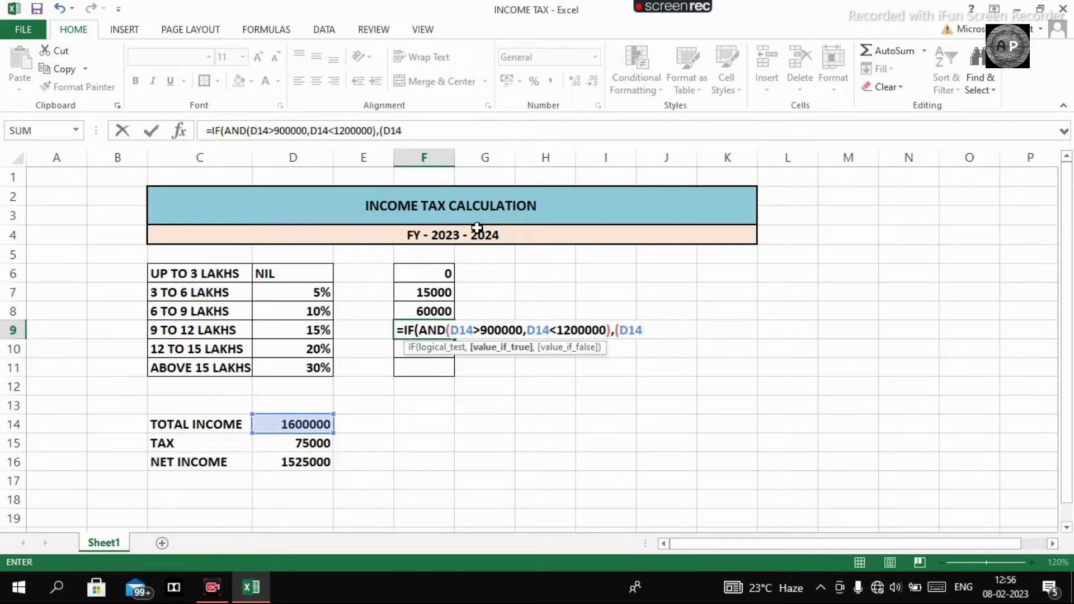
pyautogui.write('-900000')
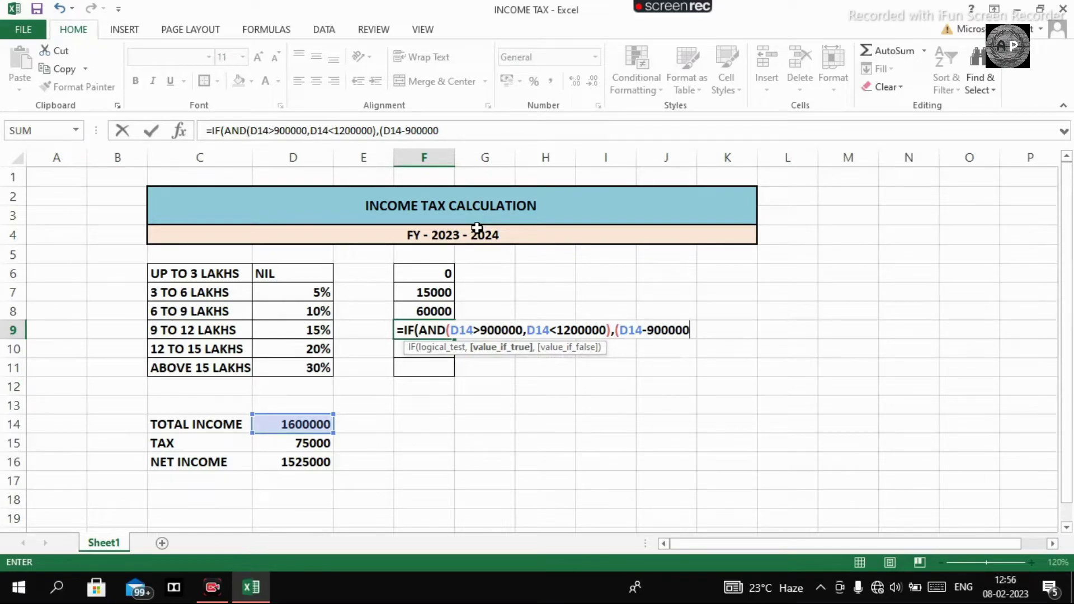
pyautogui.write(')*15')
pyautogui.write('%')
pyautogui.write(',IF(')
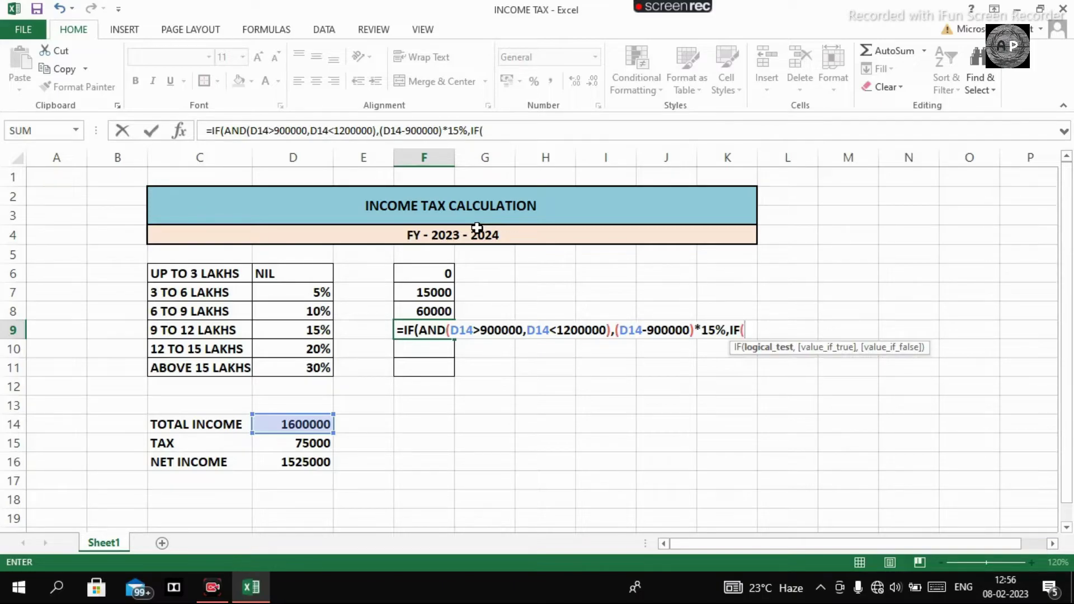
pyautogui.write('D14')
pyautogui.write('>120000')
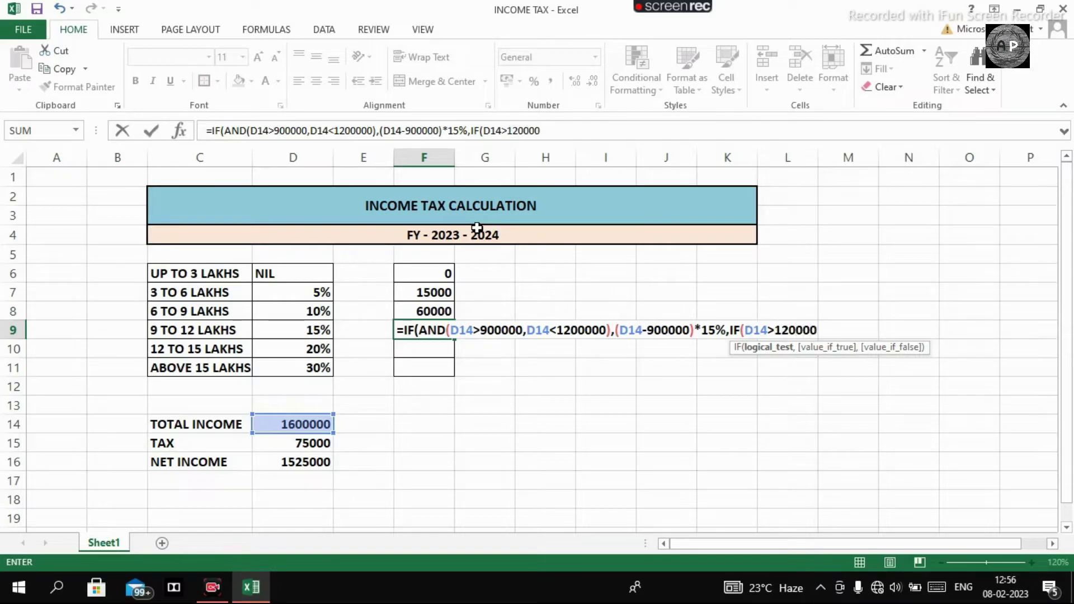
pyautogui.write('0')
pyautogui.write(',900')
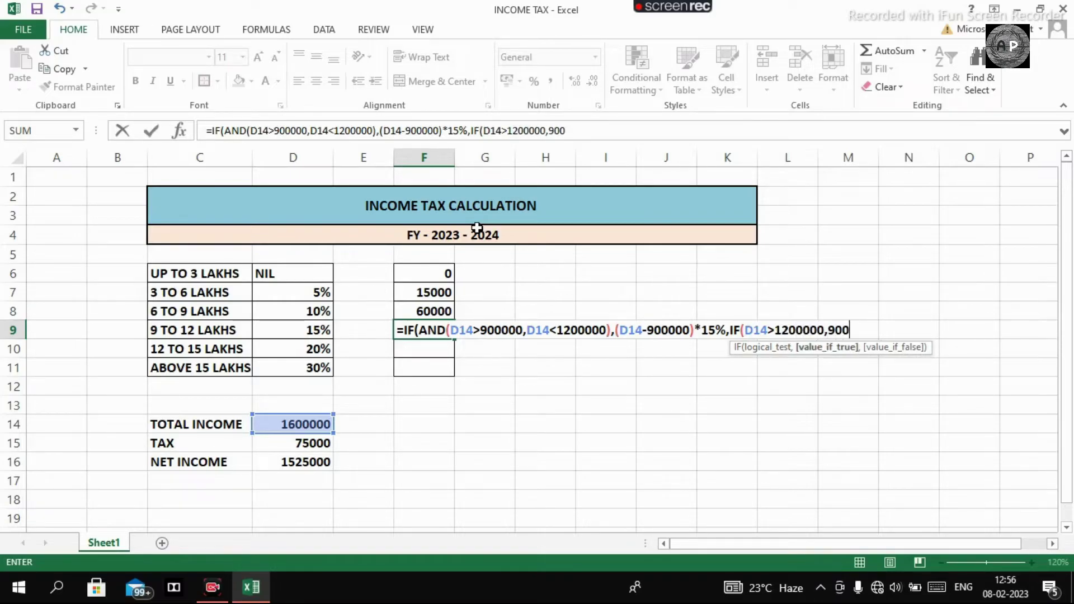
pyautogui.write('000')
pyautogui.write('*15')
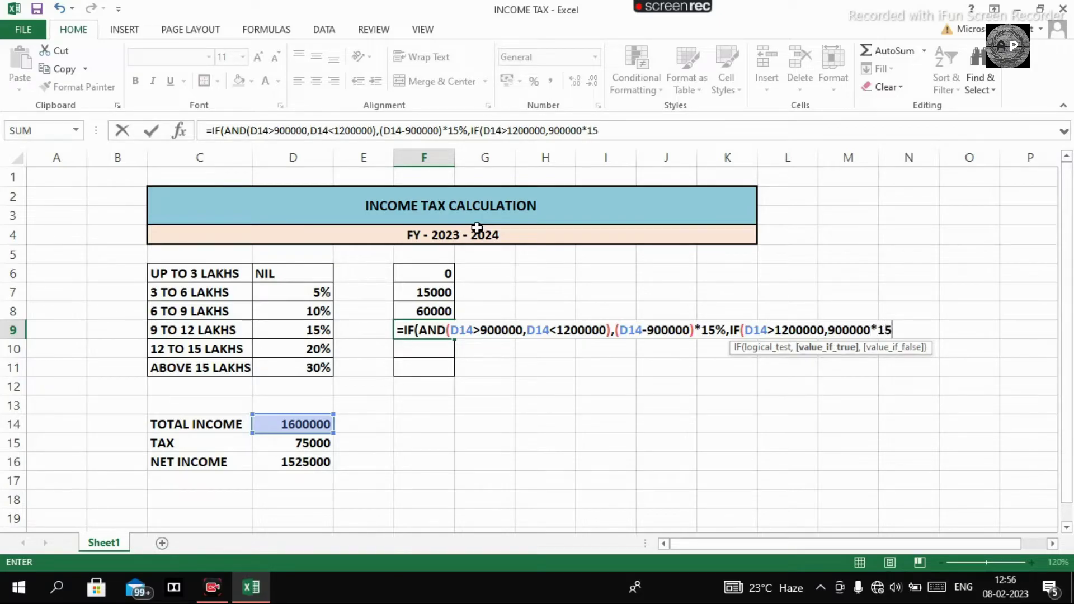
pyautogui.write('%,')
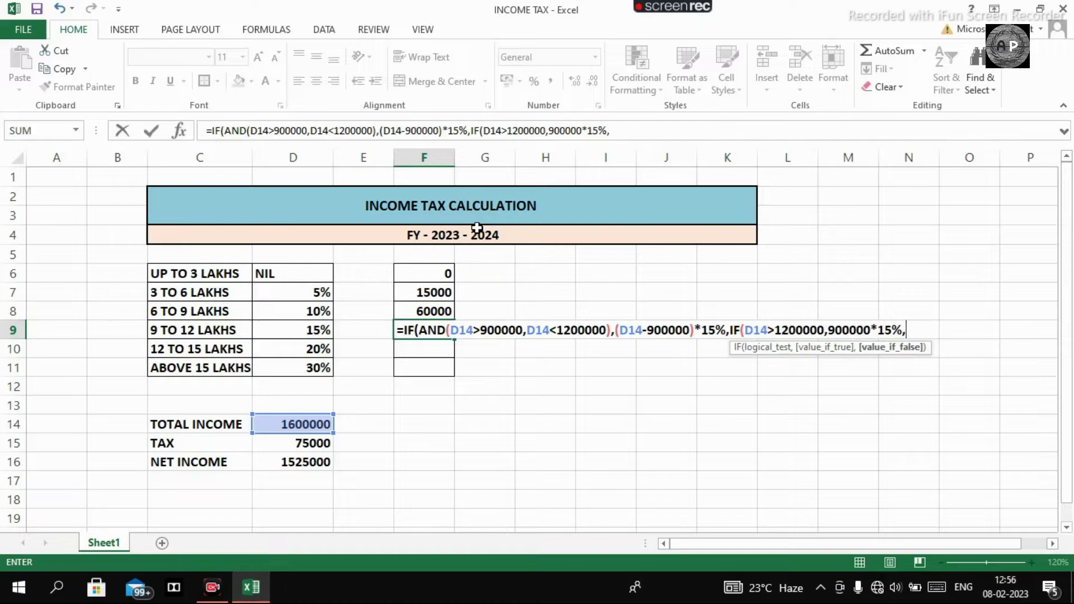
pyautogui.write('0))')
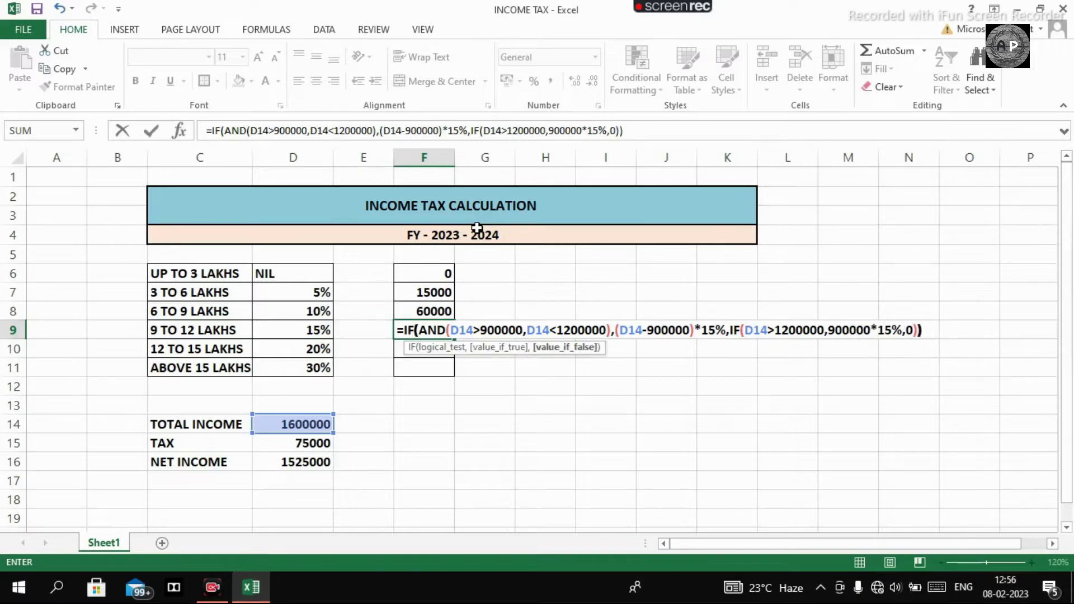
pyautogui.press('Return')
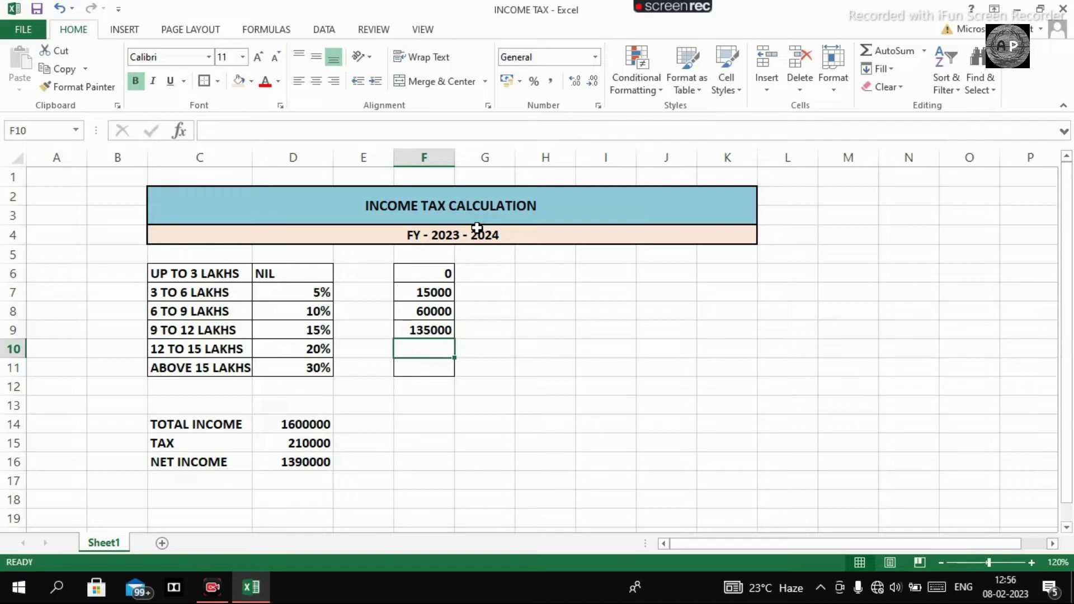
# Enter =IF(AND(D14>1200000,D14<1500000),(D14-1200000)*20%,IF(D14>1500000,1200000*20%,0)) in F10, returning 240000
pyautogui.write('=')
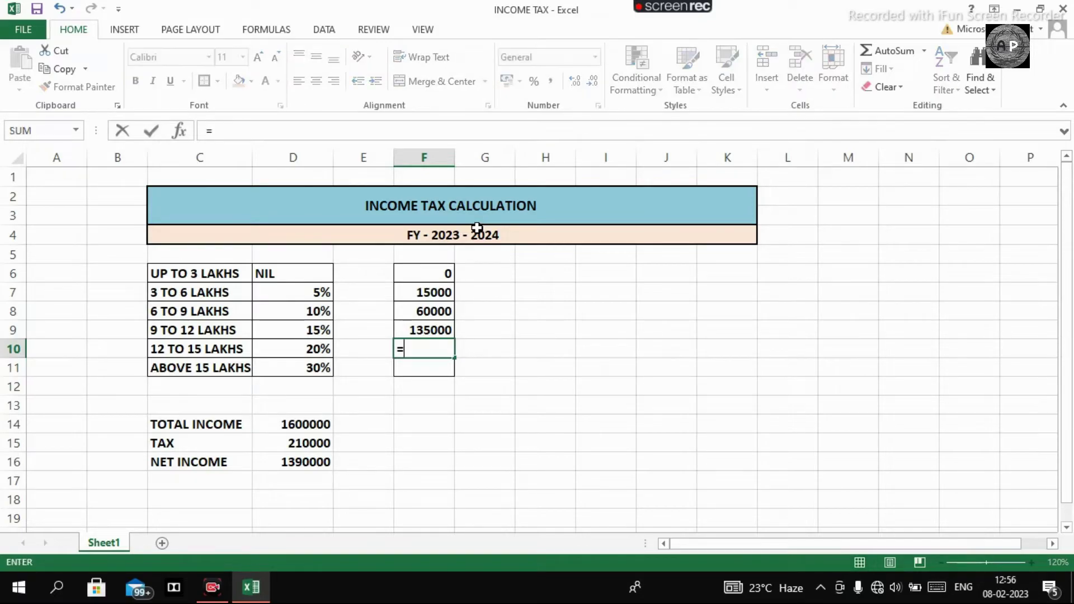
pyautogui.write('IF(')
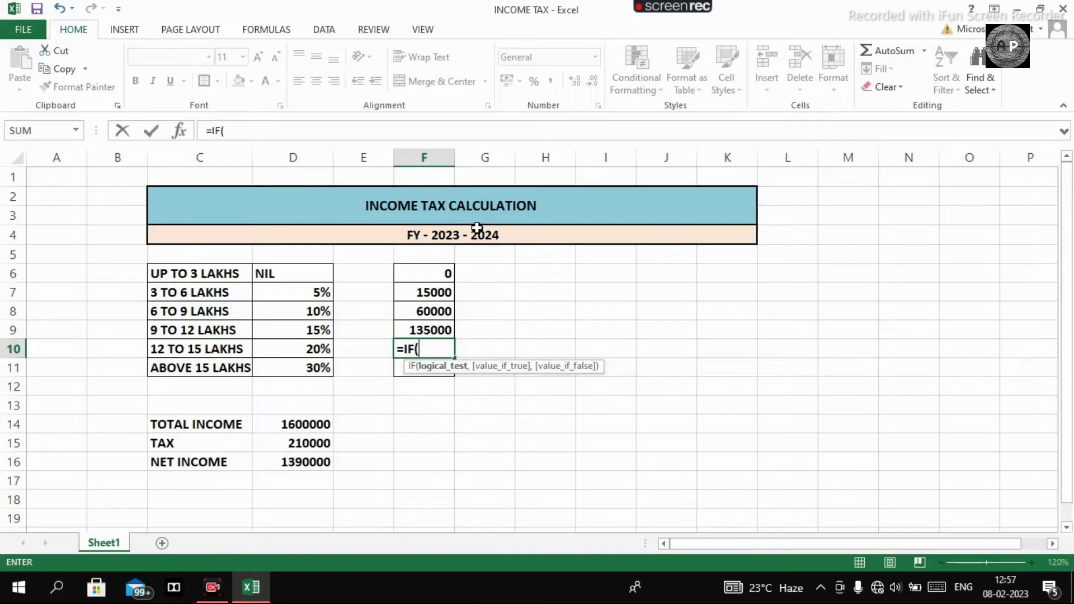
pyautogui.write('AND)')
pyautogui.press('BackSpace')
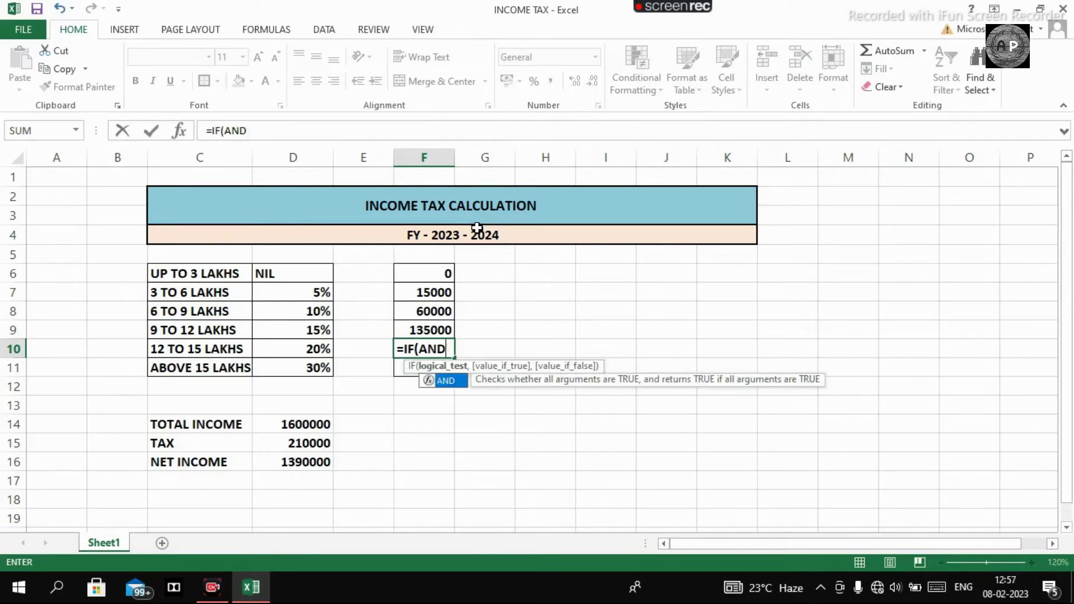
pyautogui.write('(D')
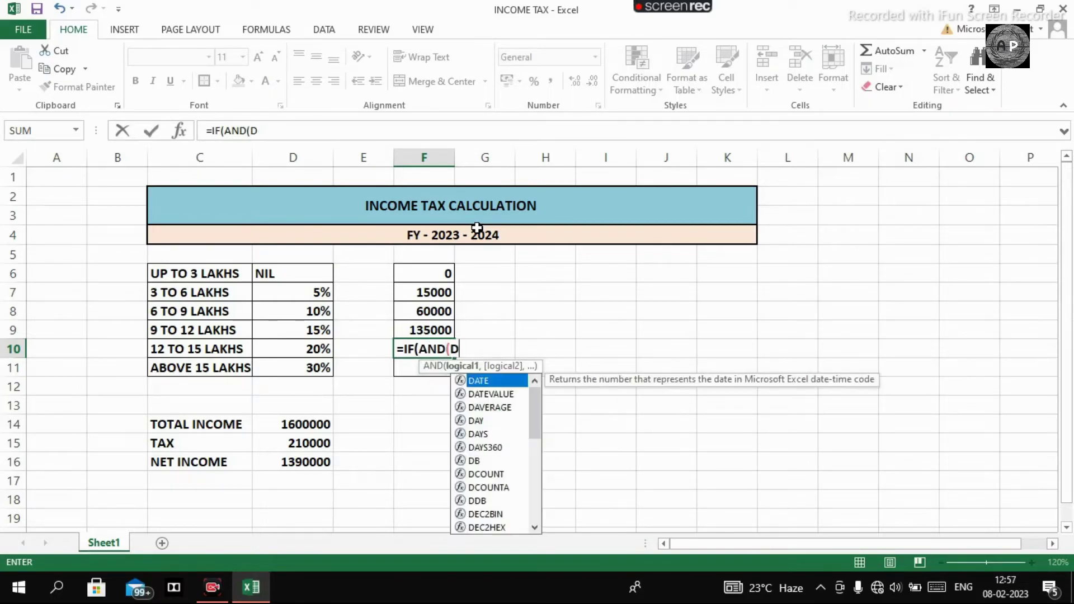
pyautogui.write('14>12')
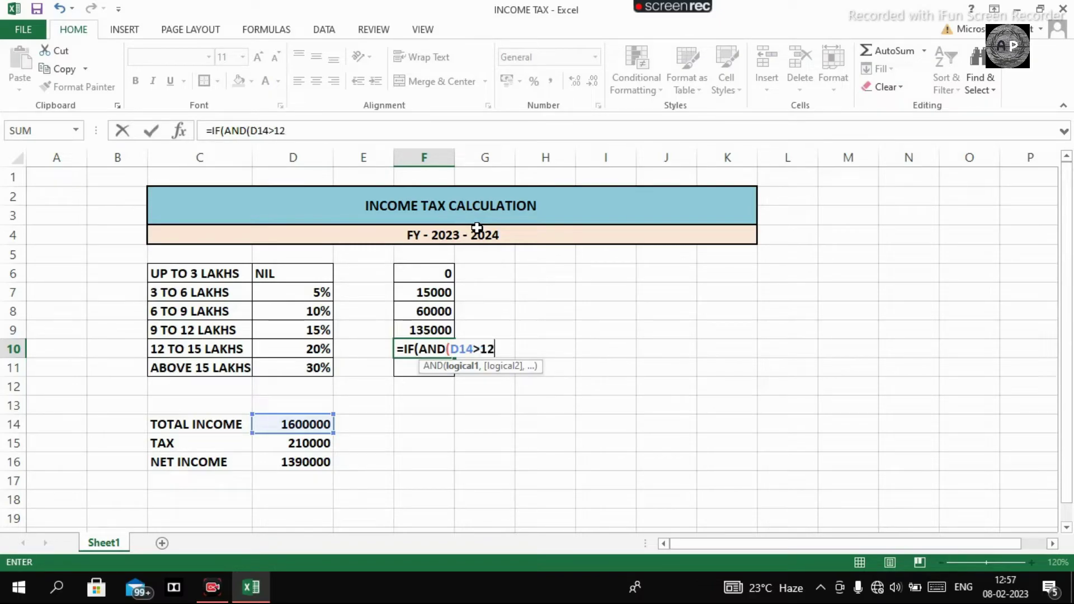
pyautogui.write('00000')
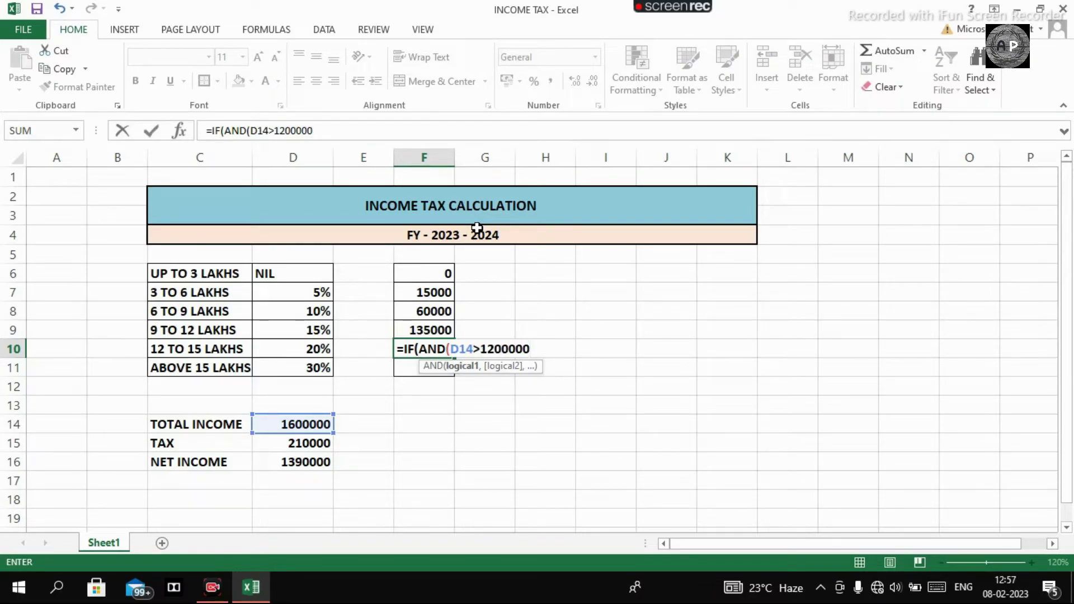
pyautogui.write(',D14')
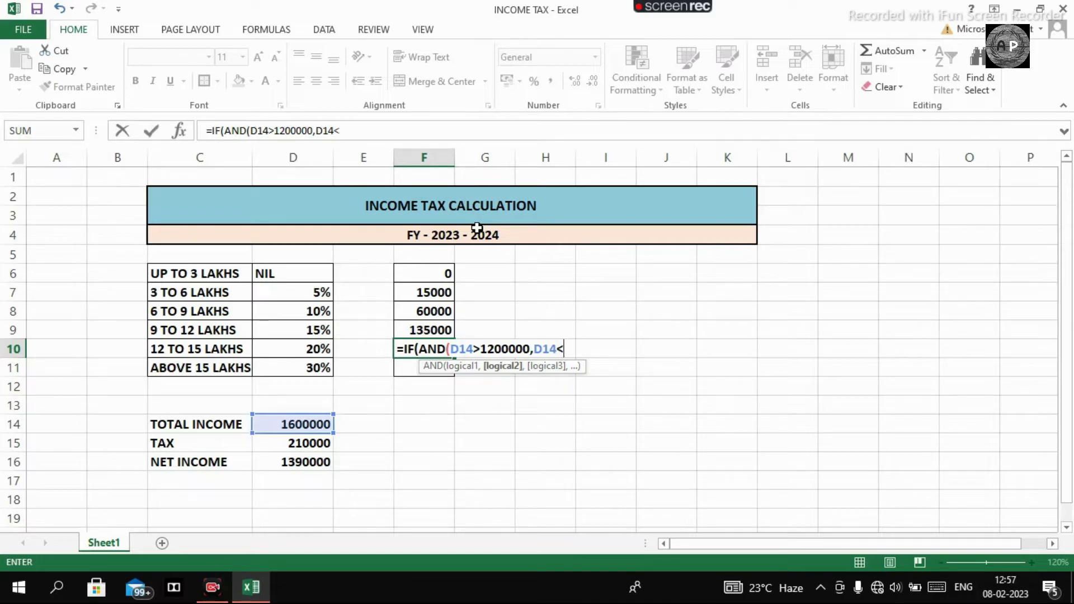
pyautogui.write('<1500000')
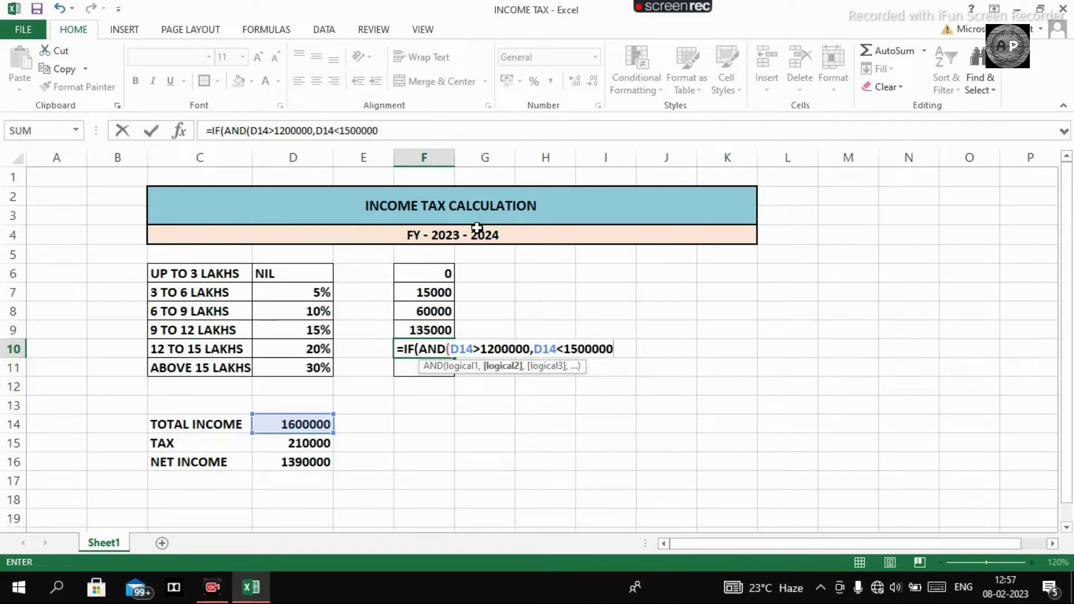
pyautogui.write(')')
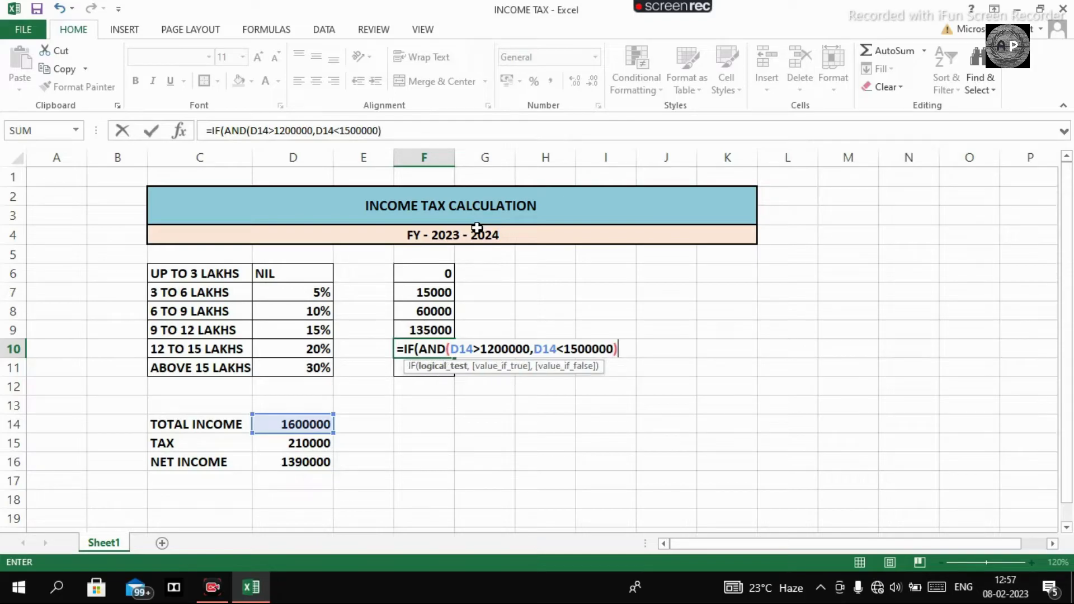
pyautogui.write(',')
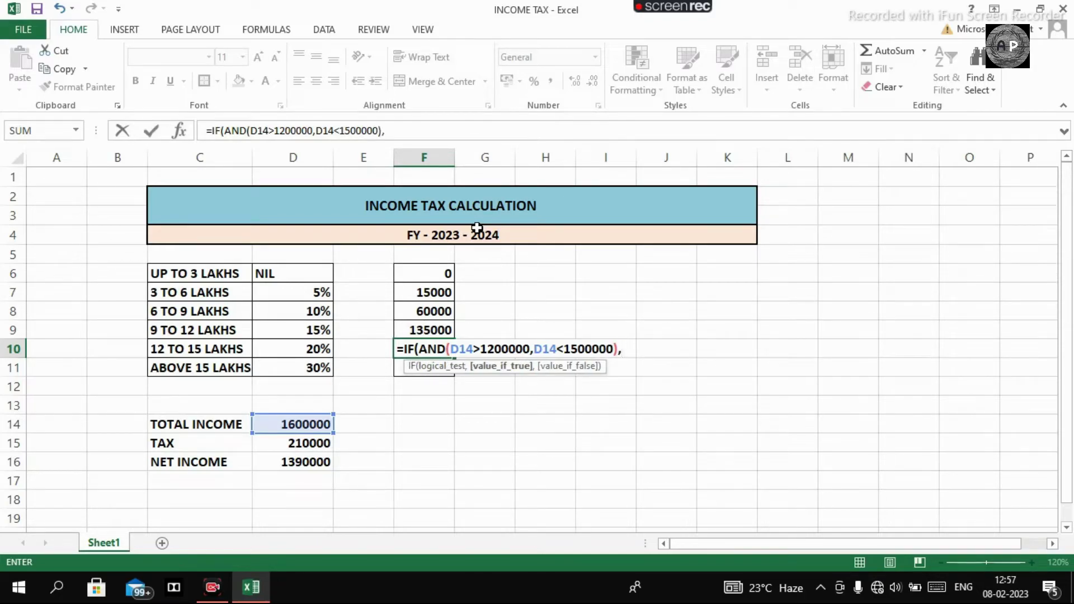
pyautogui.write('(D14')
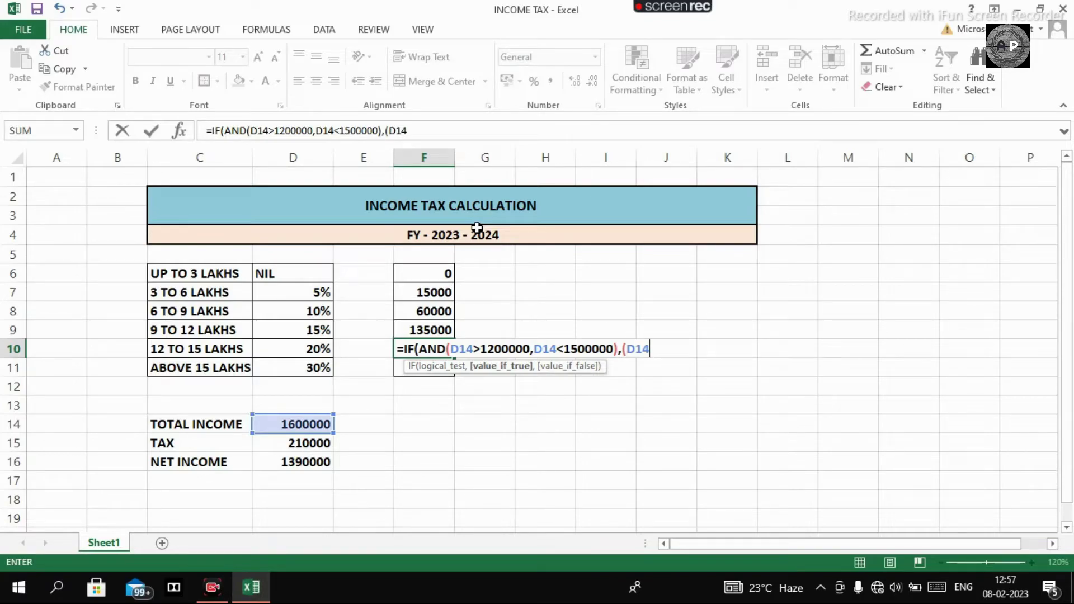
pyautogui.write('-1200000')
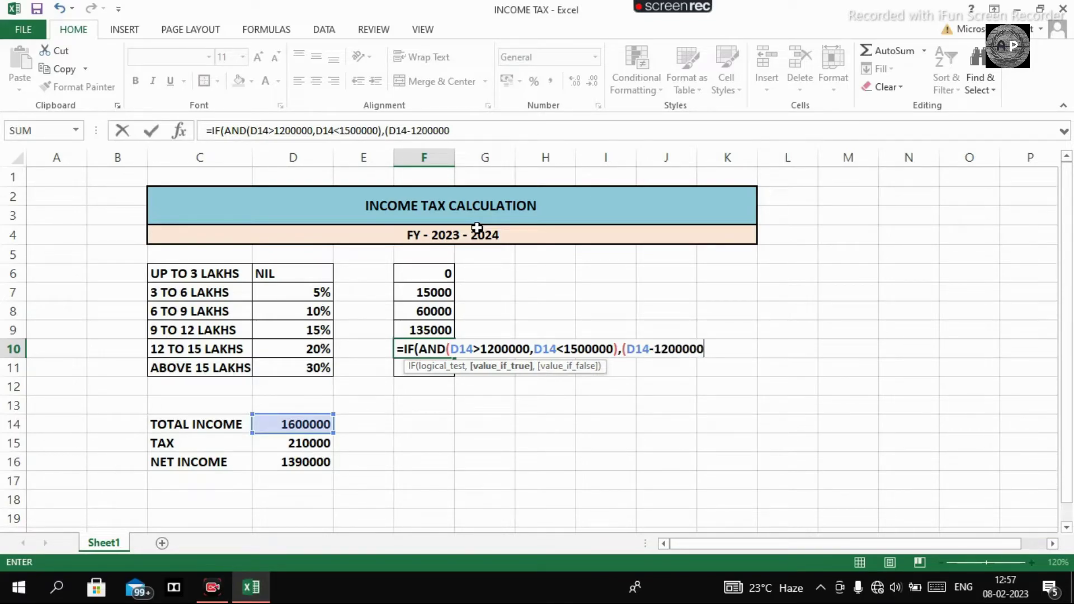
pyautogui.write(')*')
pyautogui.write('20%')
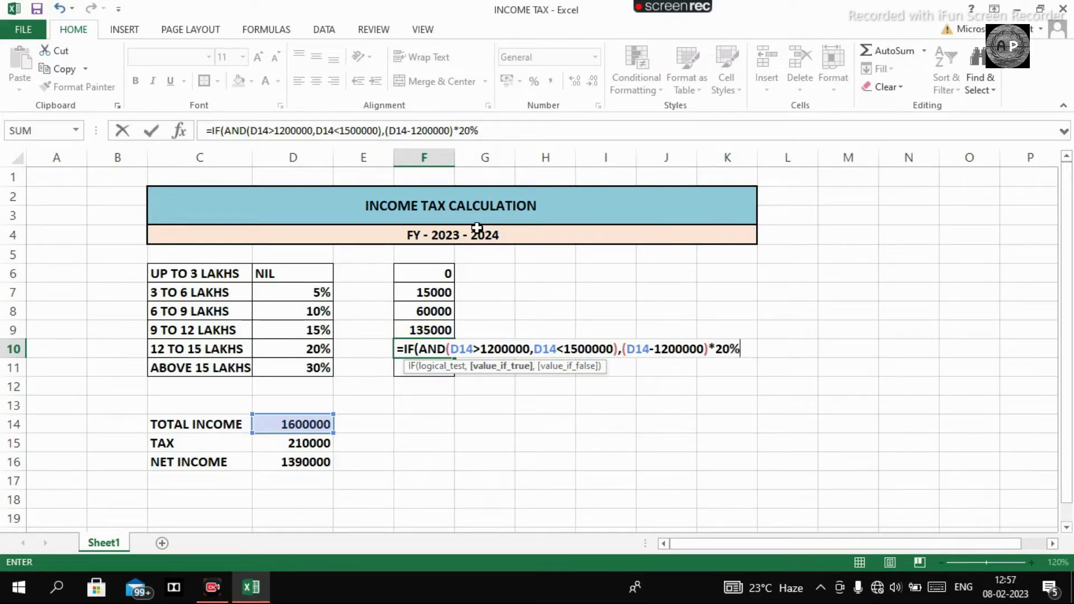
pyautogui.write(',IF')
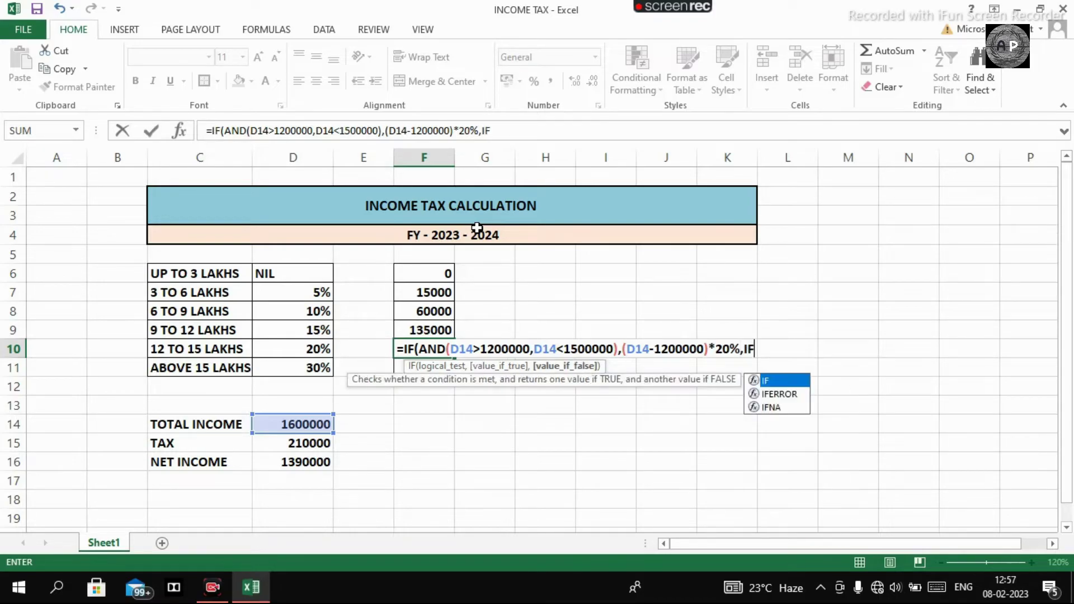
pyautogui.write('(D1')
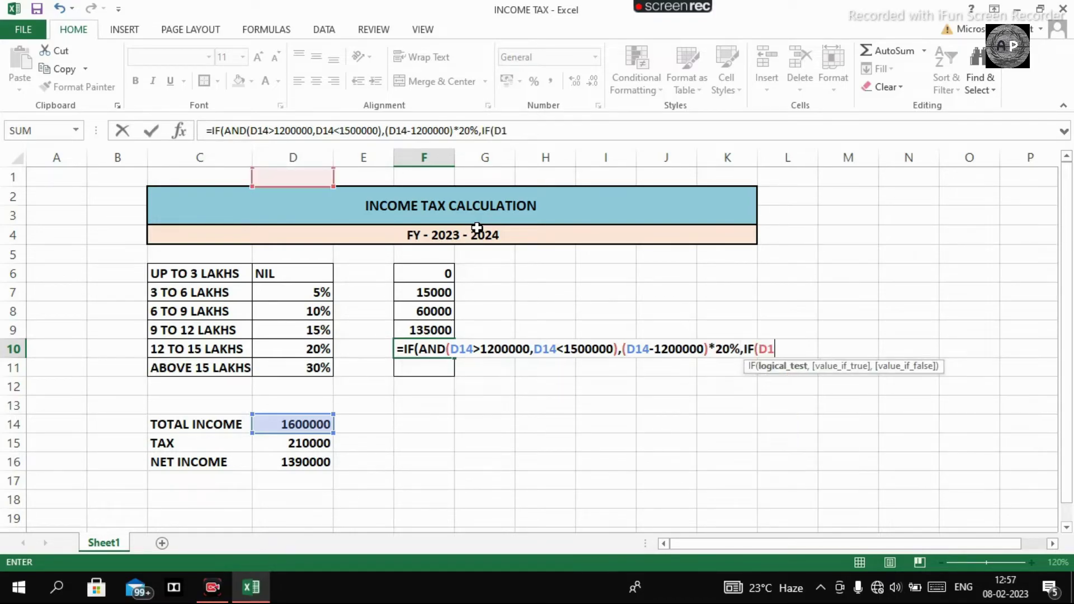
pyautogui.write('4>')
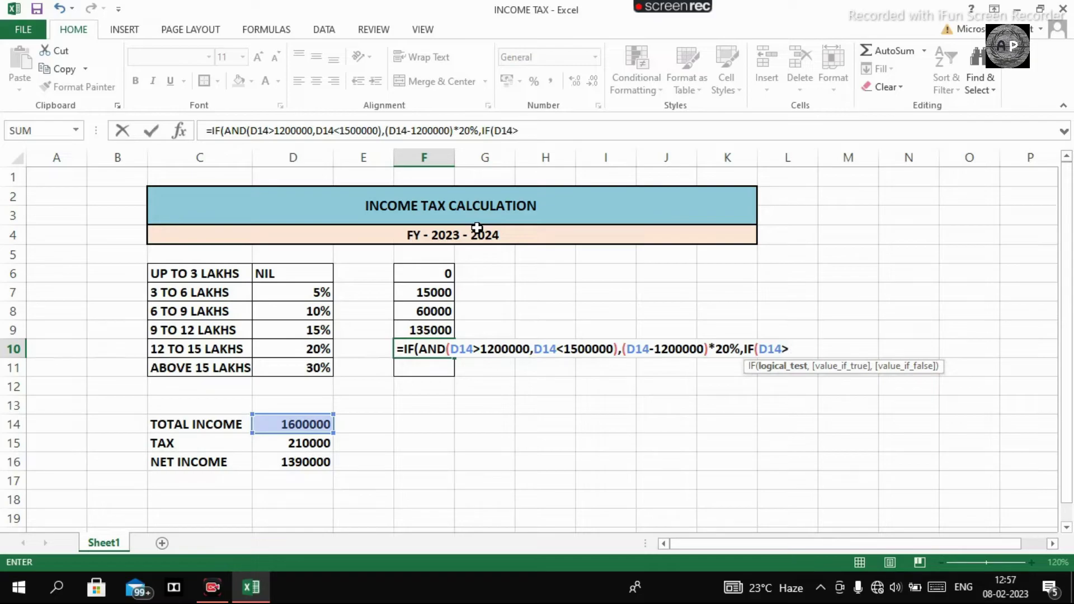
pyautogui.write('1500000')
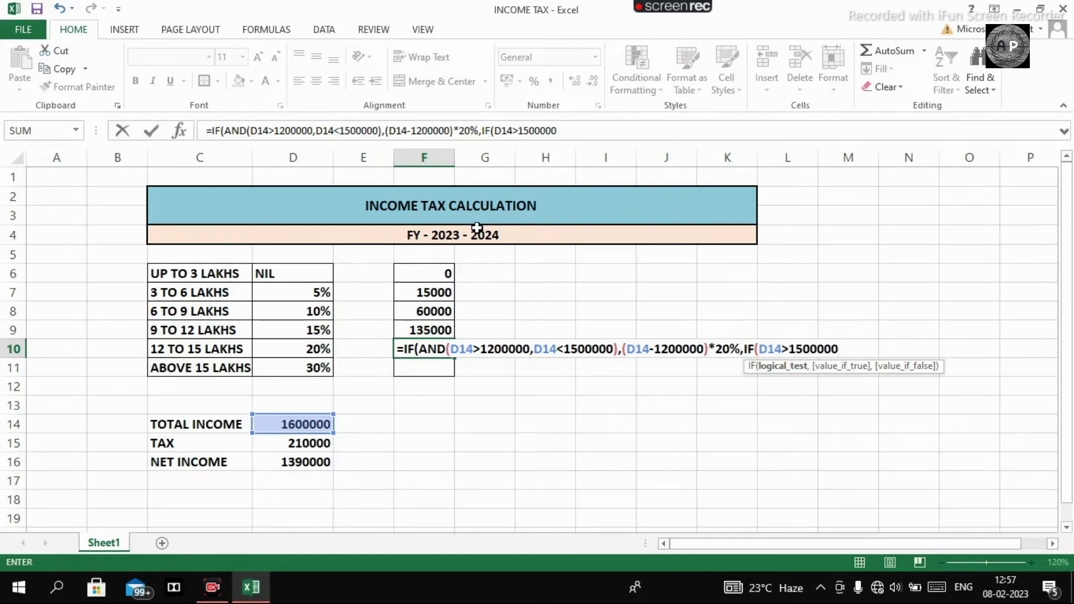
pyautogui.write(',12')
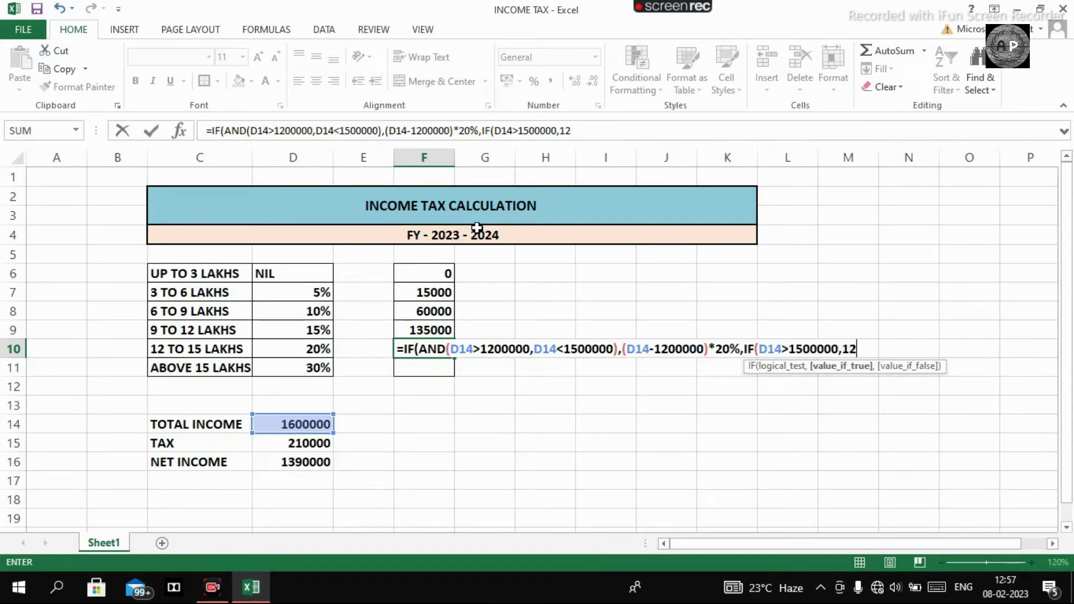
pyautogui.write('00000')
pyautogui.write('*20')
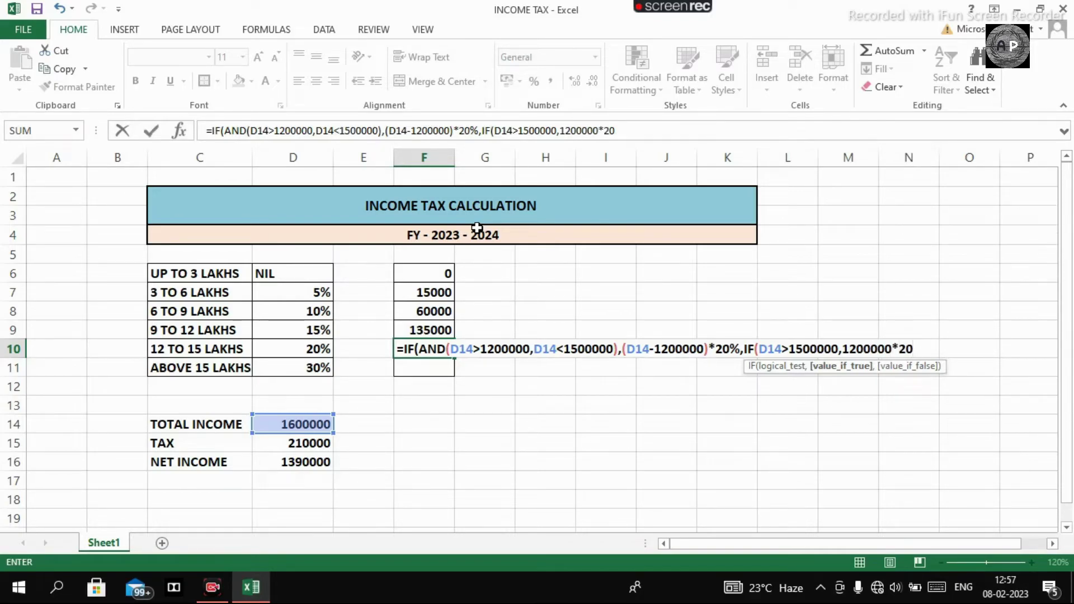
pyautogui.write('%,')
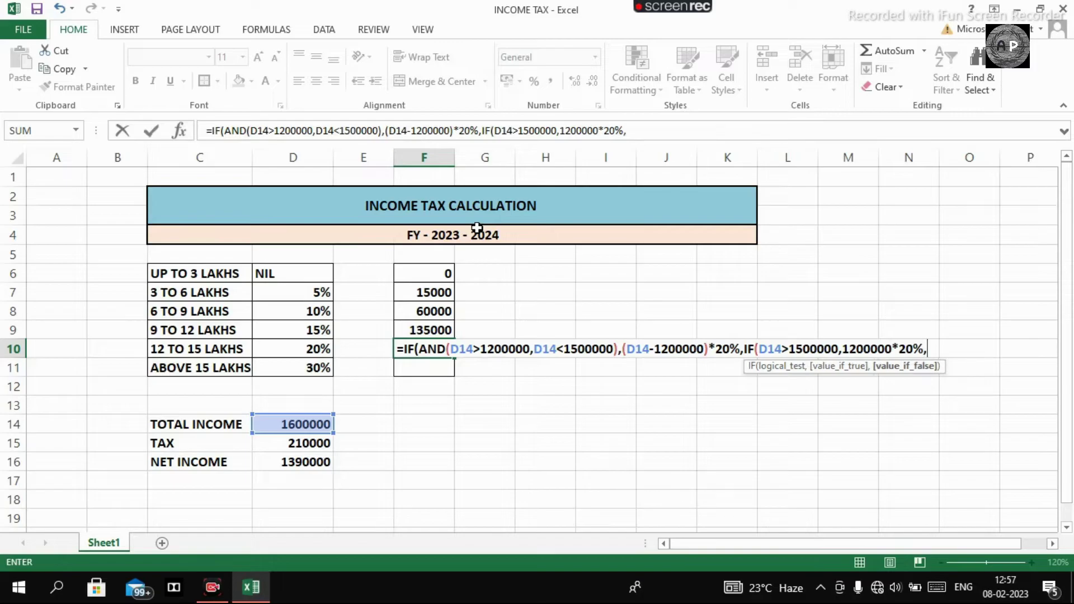
pyautogui.write('0))')
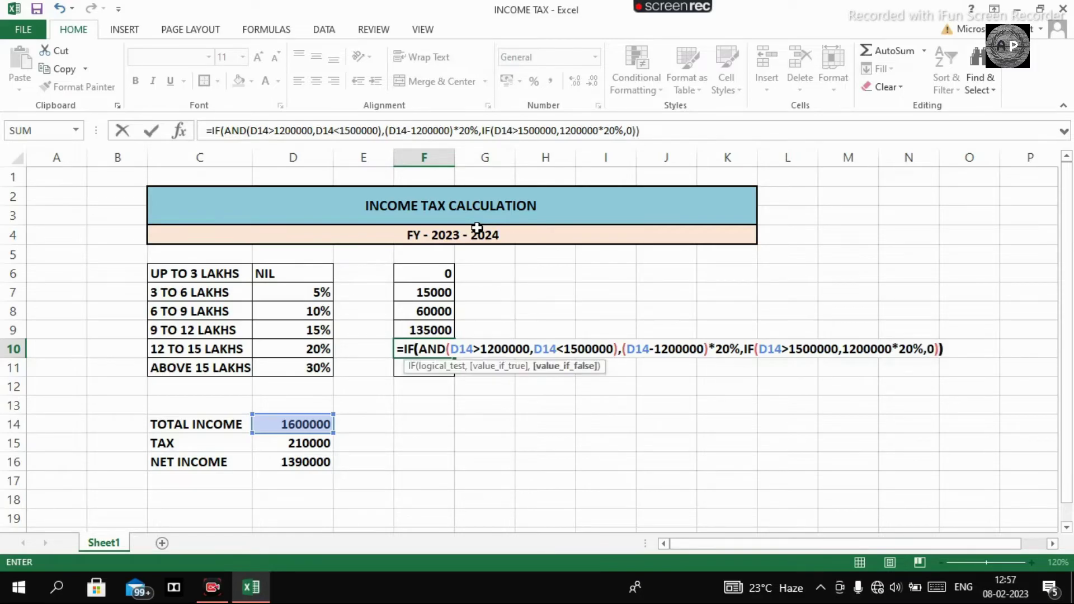
pyautogui.press('Return')
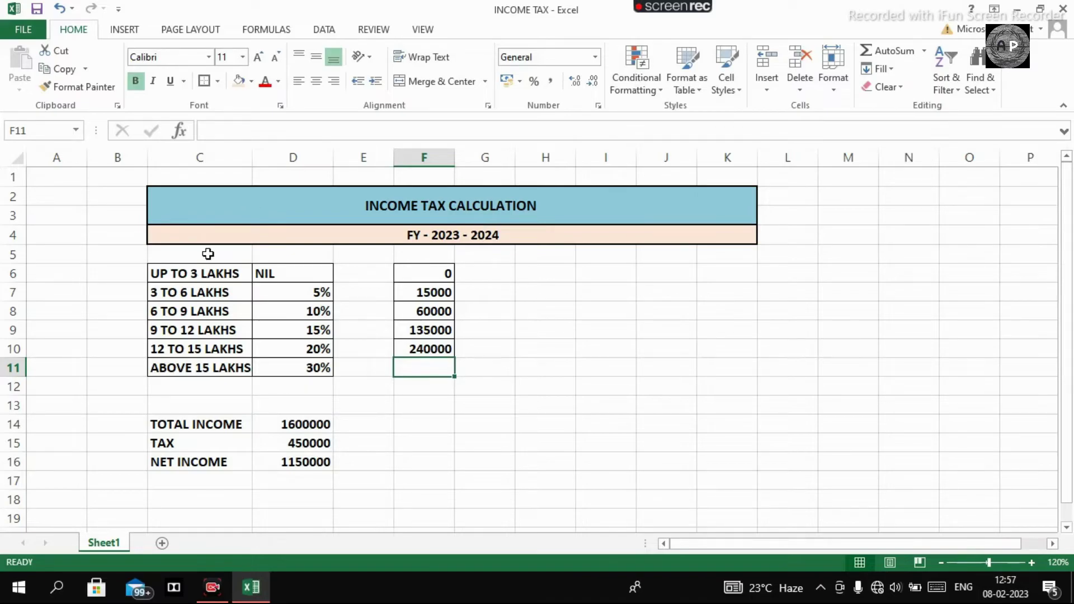
# Enter =IF(D14>1500000,(D14-1500000)*30%,0) in F11, returning 30000 for the top slab
pyautogui.click(211, 274)
pyautogui.click(213, 365)
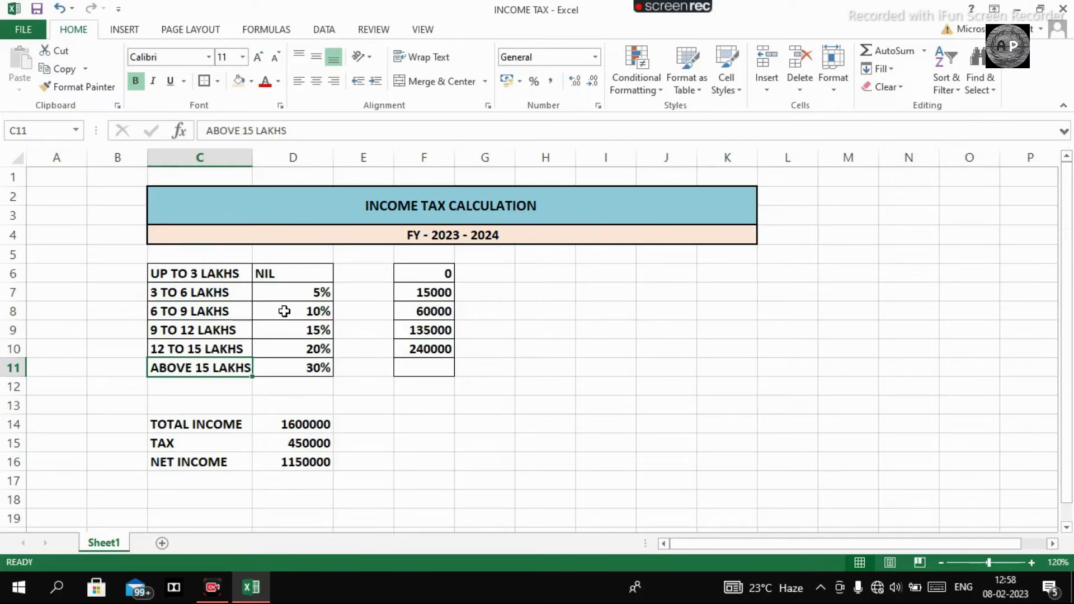
pyautogui.click(652, 367)
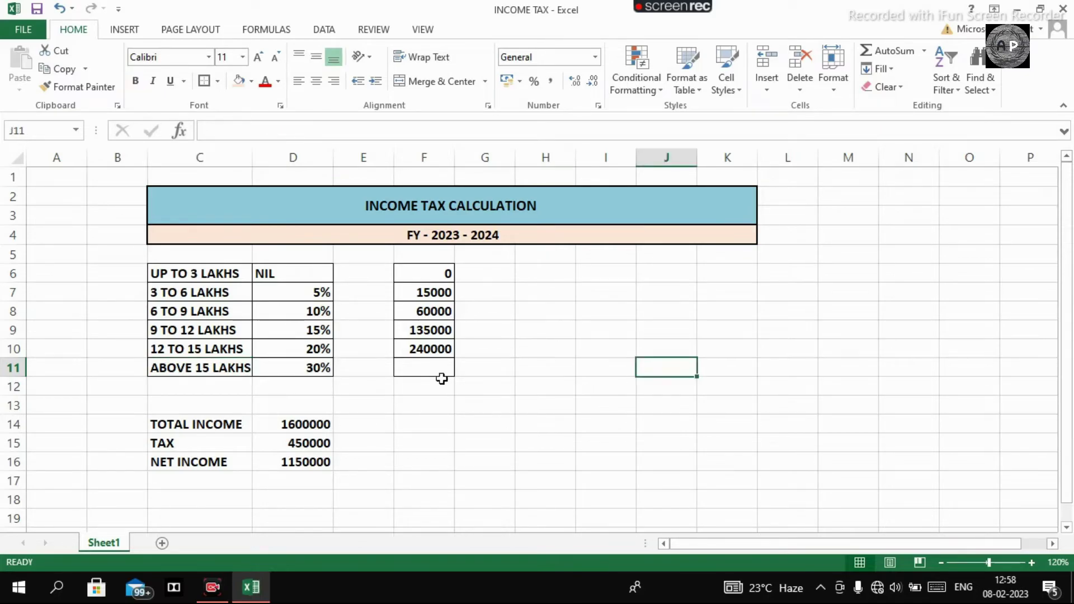
pyautogui.click(439, 370)
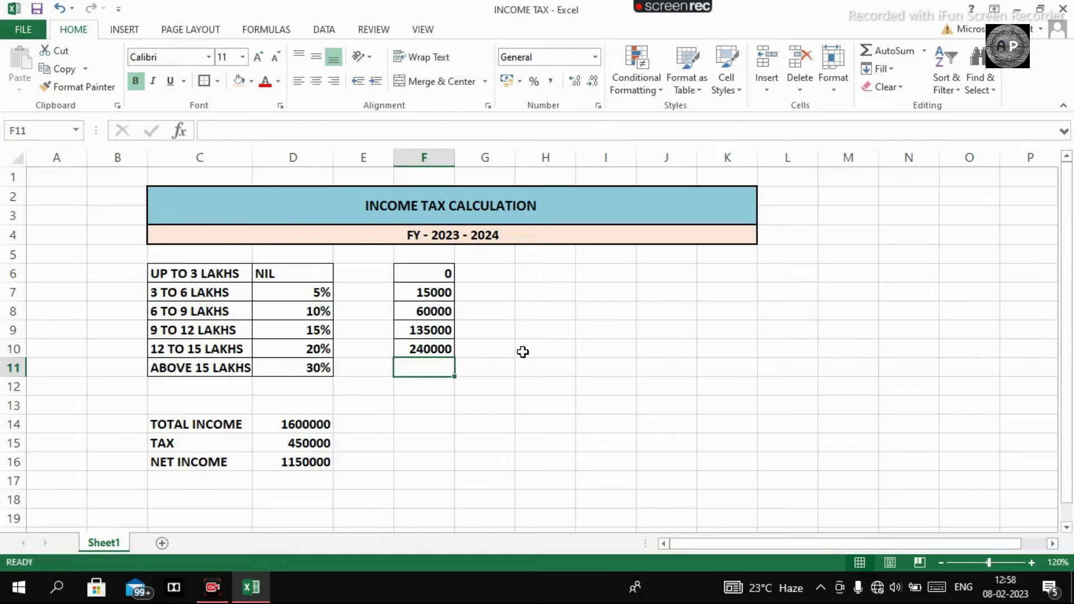
pyautogui.write('=IF')
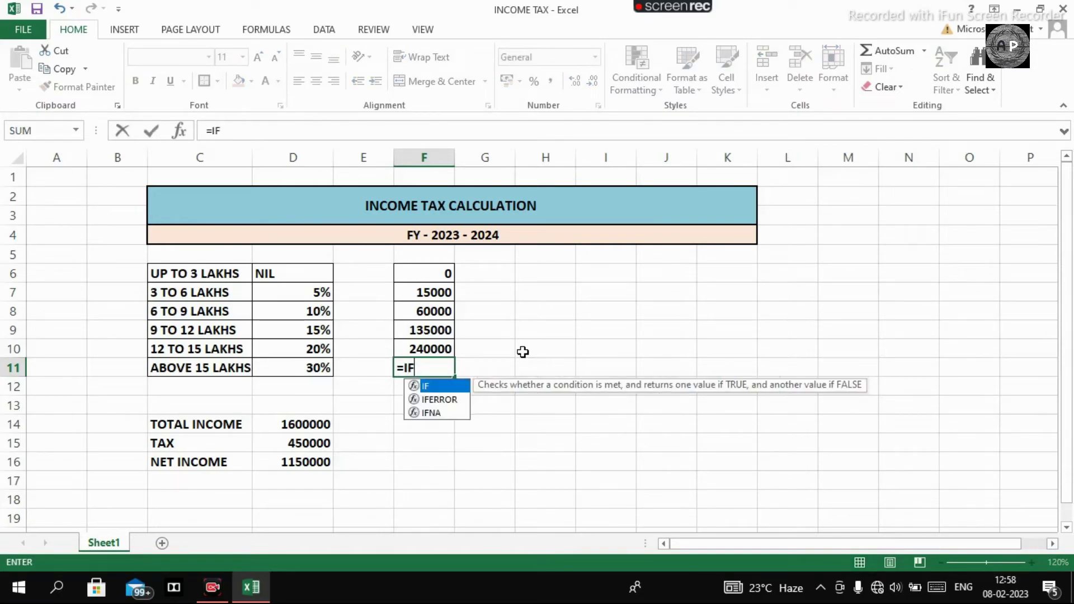
pyautogui.write('(D14')
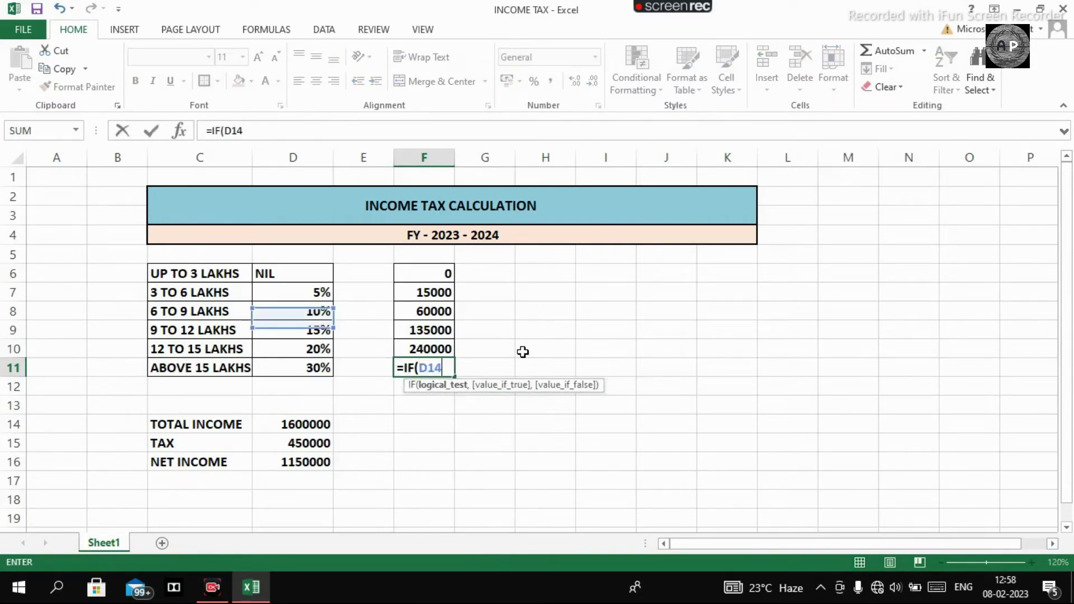
pyautogui.write('>')
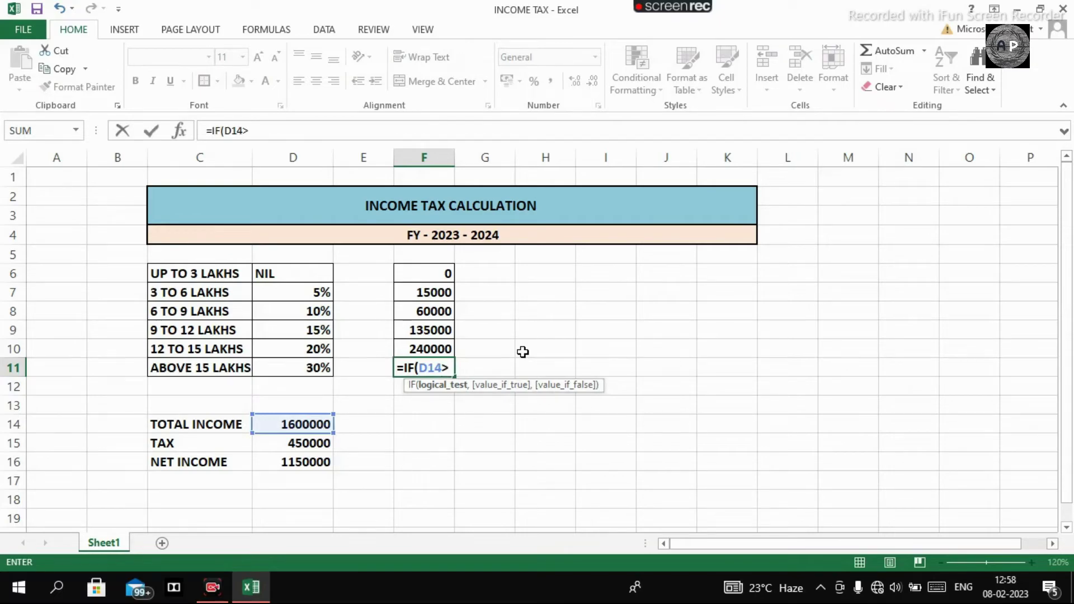
pyautogui.write('1')
pyautogui.write('500000')
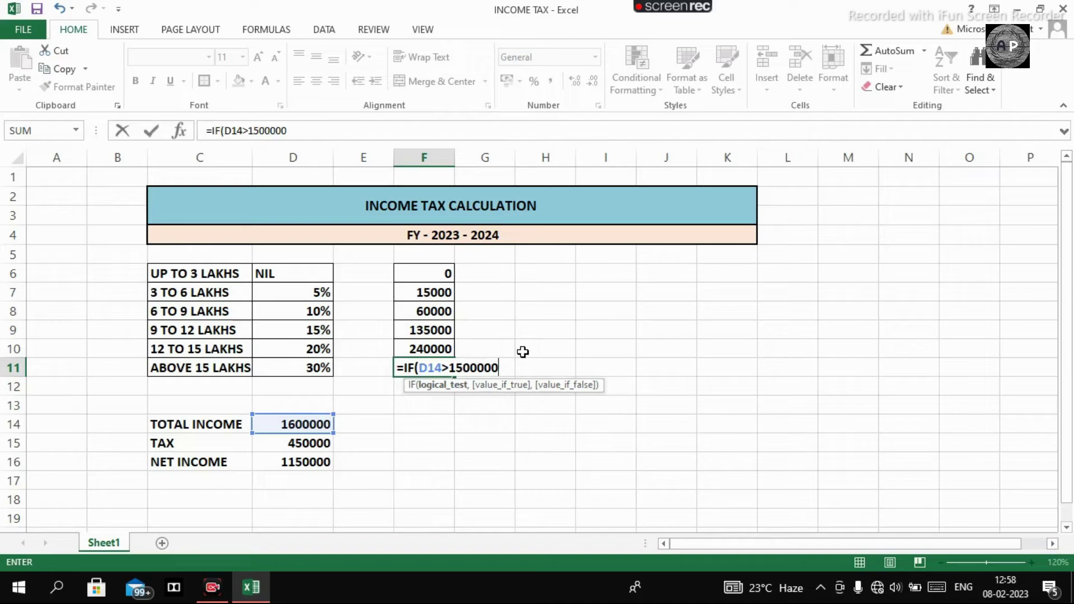
pyautogui.write(',(')
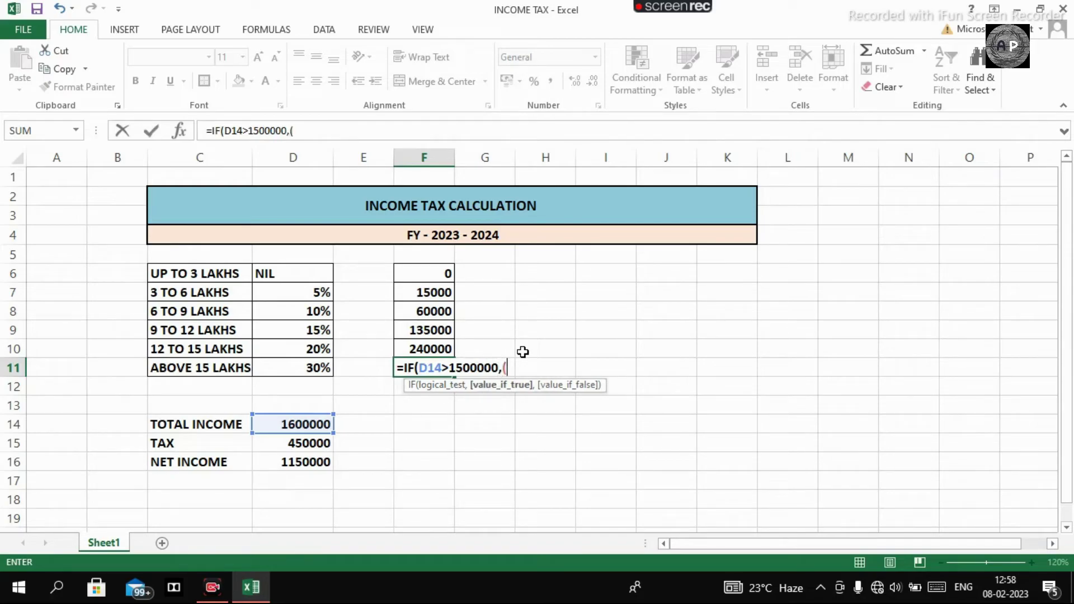
pyautogui.write('D14')
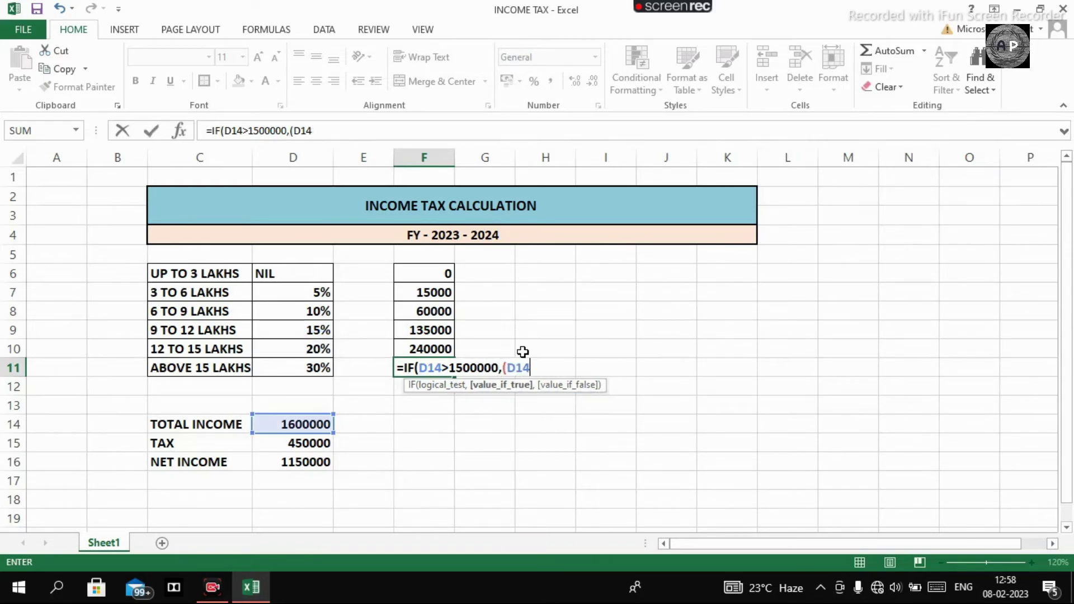
pyautogui.write('-15')
pyautogui.write('00000')
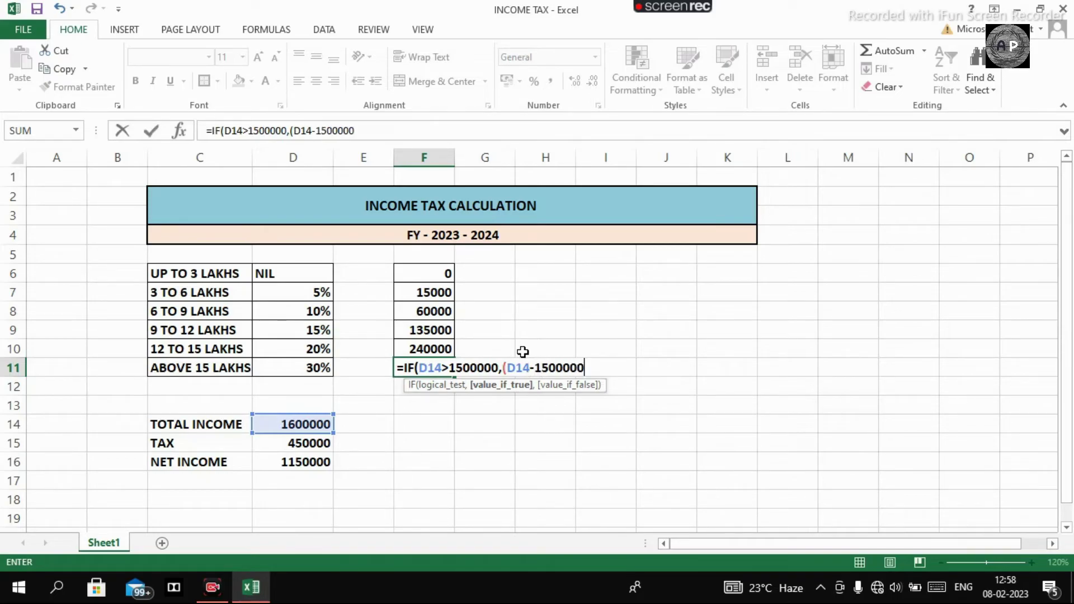
pyautogui.write(')')
pyautogui.write('*30')
pyautogui.write('%,')
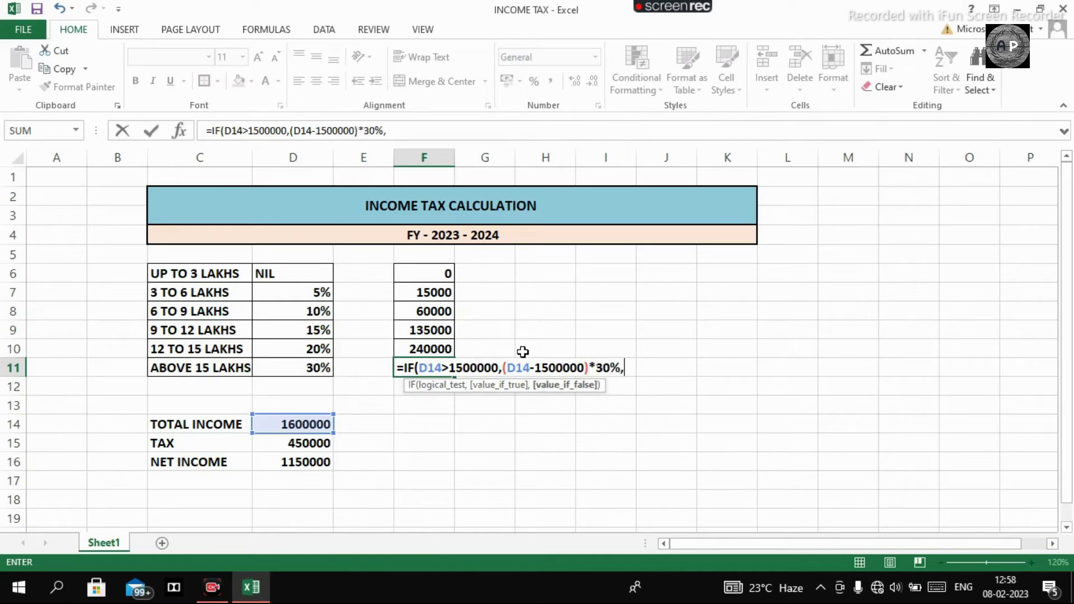
pyautogui.write('0)')
pyautogui.press('Return')
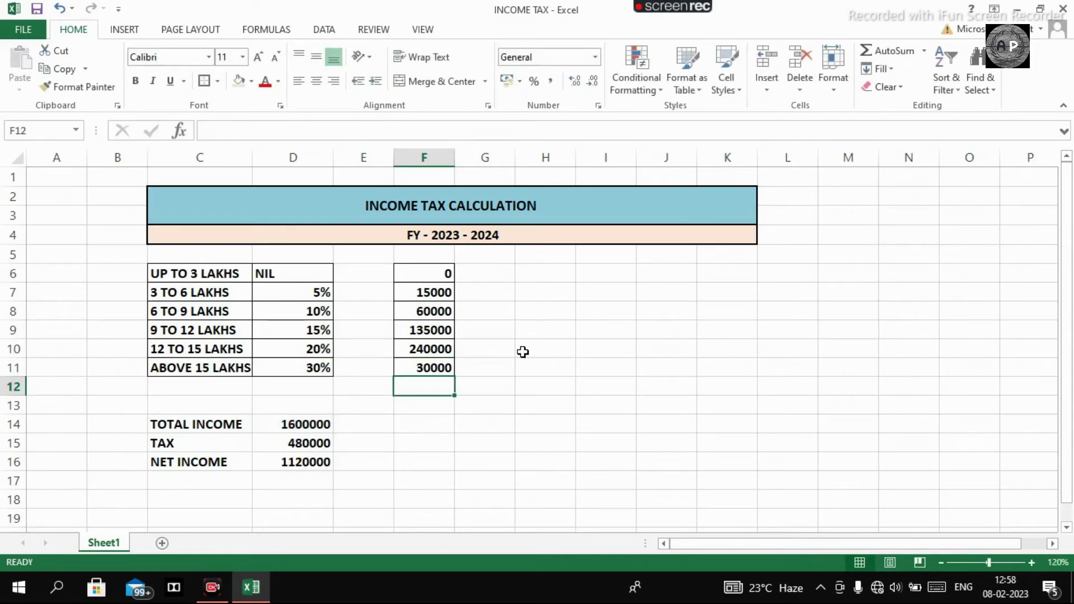
# Change total income in D14 to 1550000, correcting a mistyped 155000, so tax becomes 465000
pyautogui.click(579, 369)
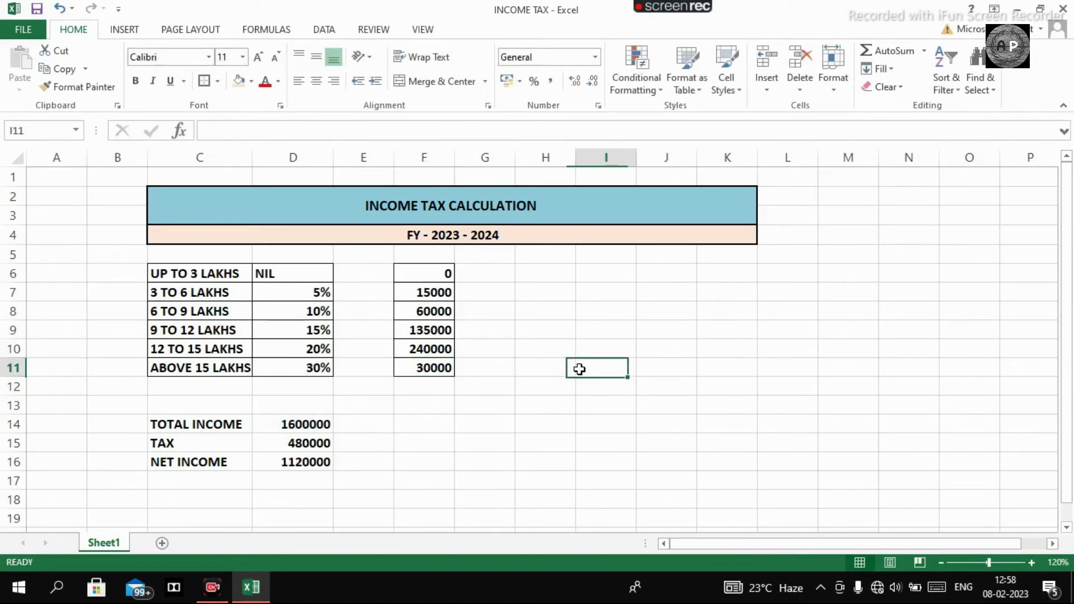
pyautogui.click(314, 421)
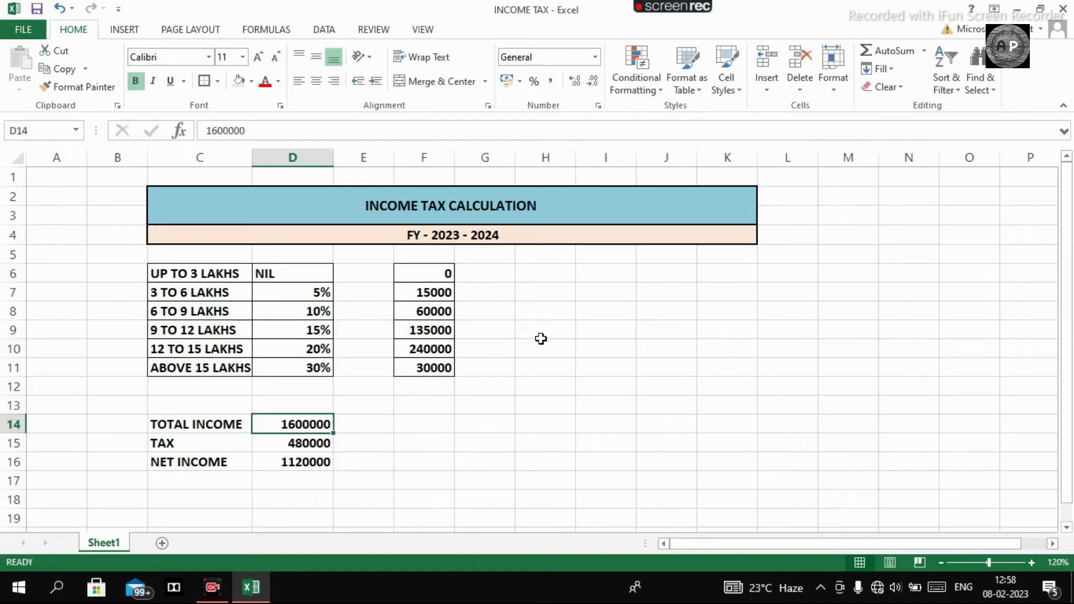
pyautogui.write('15500')
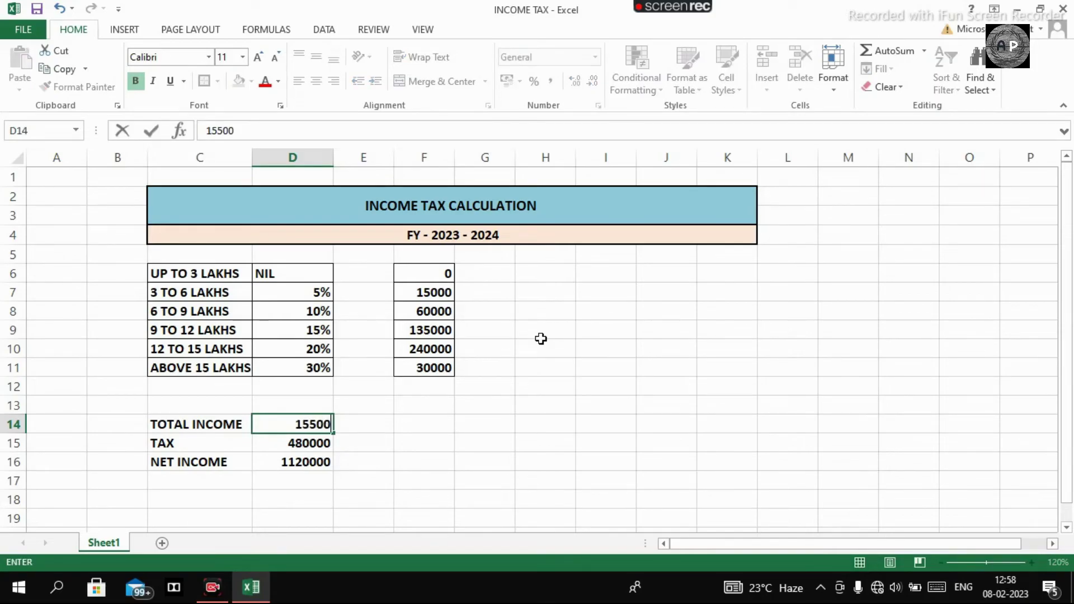
pyautogui.write('0')
pyautogui.press('Return')
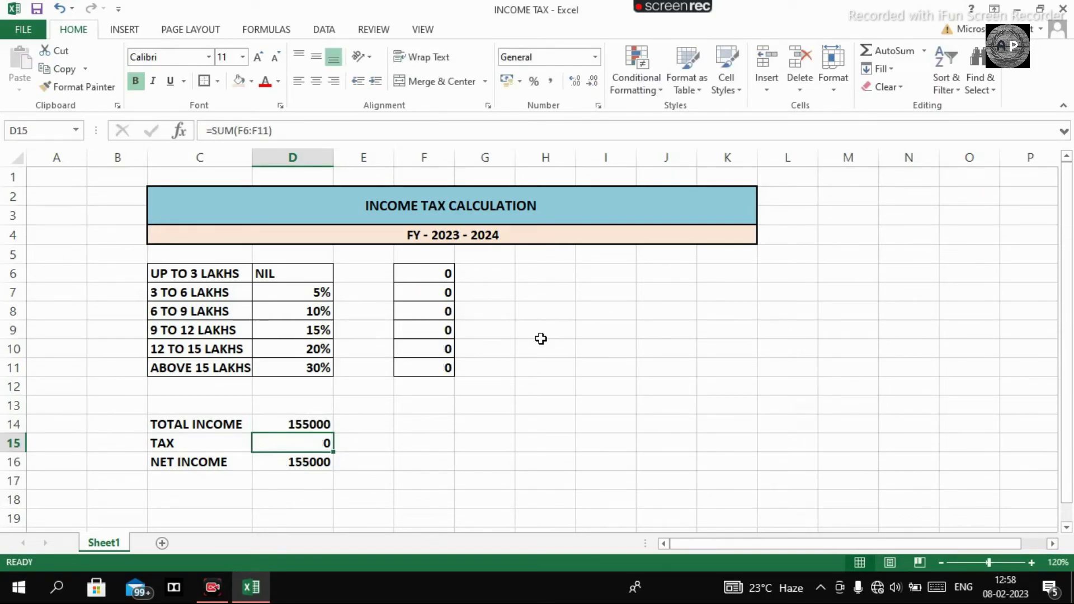
pyautogui.press('Up')
pyautogui.write('15500')
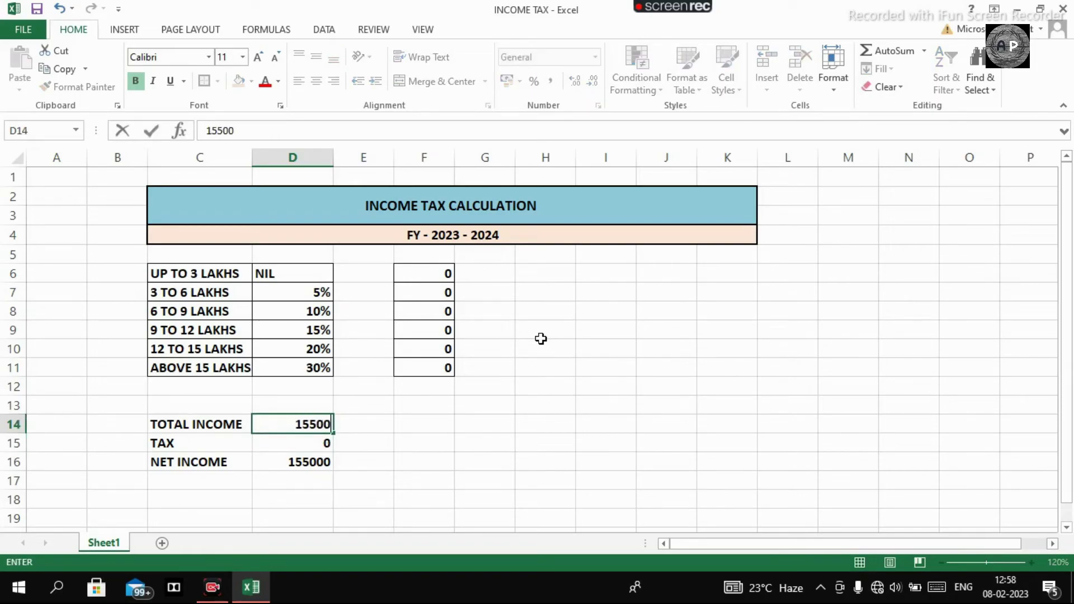
pyautogui.write('00')
pyautogui.press('Return')
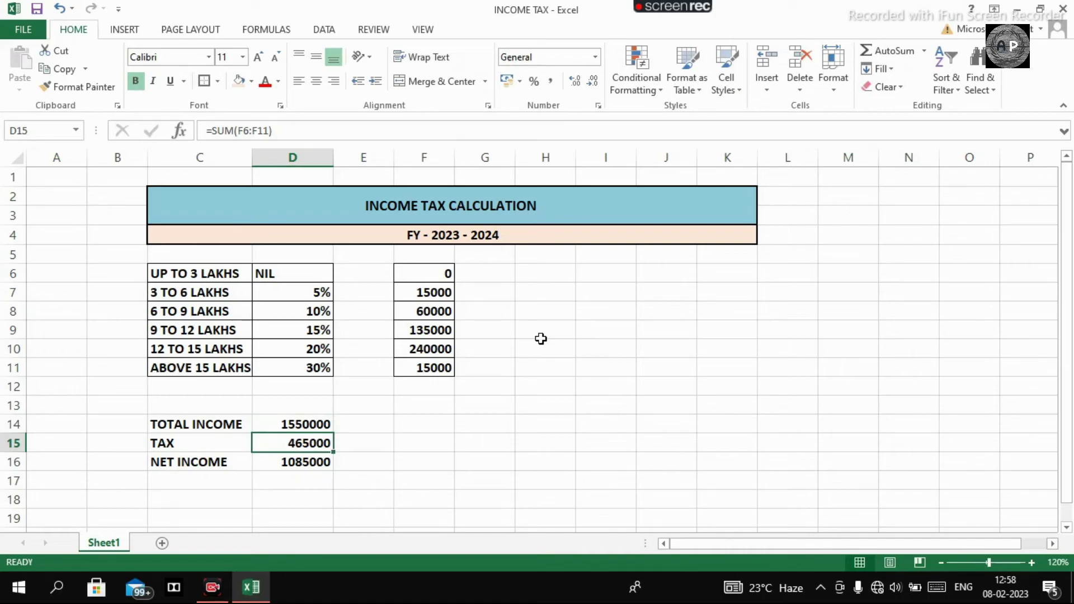
pyautogui.press('Up')
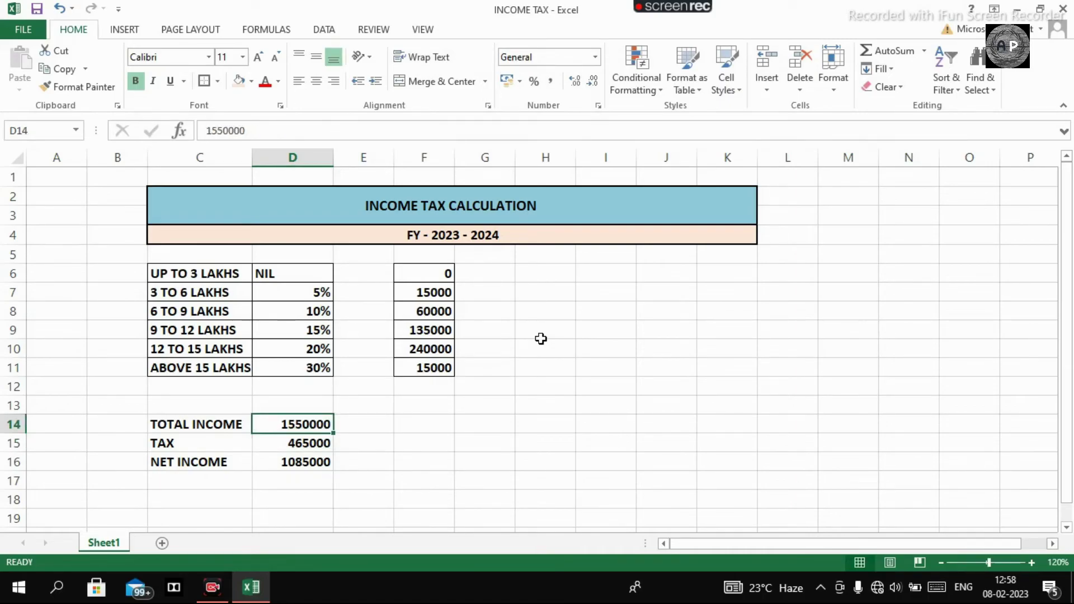